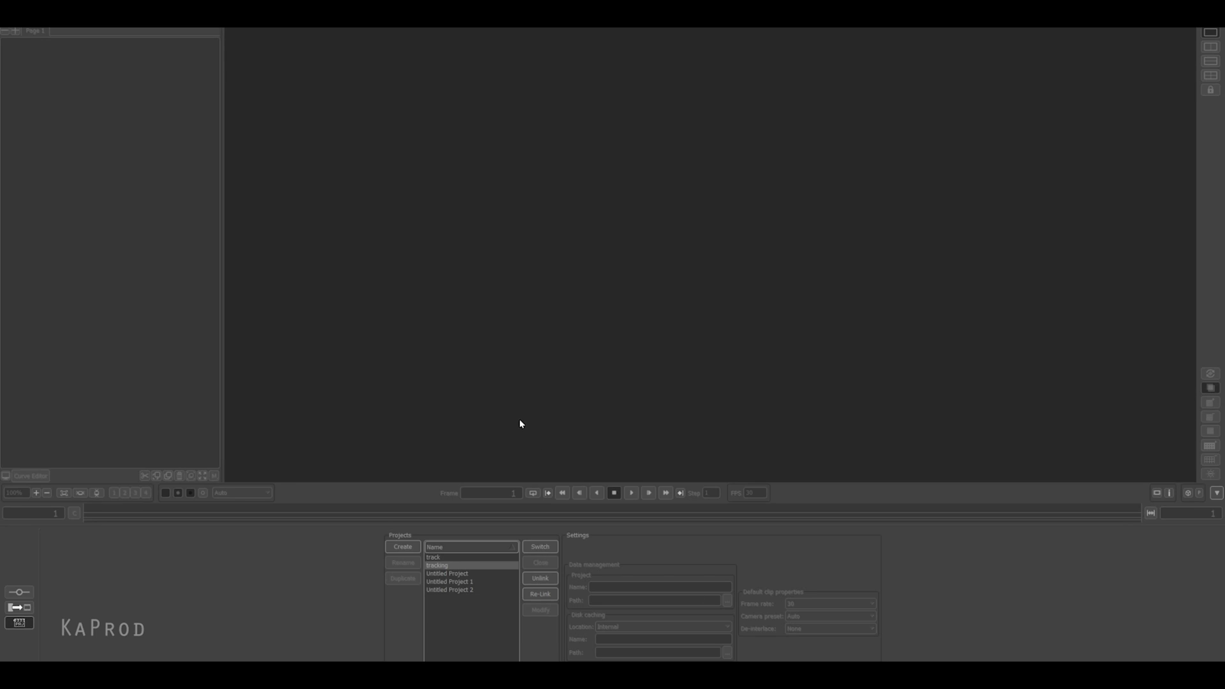
Step: Create a PFTrack project named 'trackverse' with its frame rate kept at 30 fps
{"action": "left_click", "coordinate": [402, 546]}
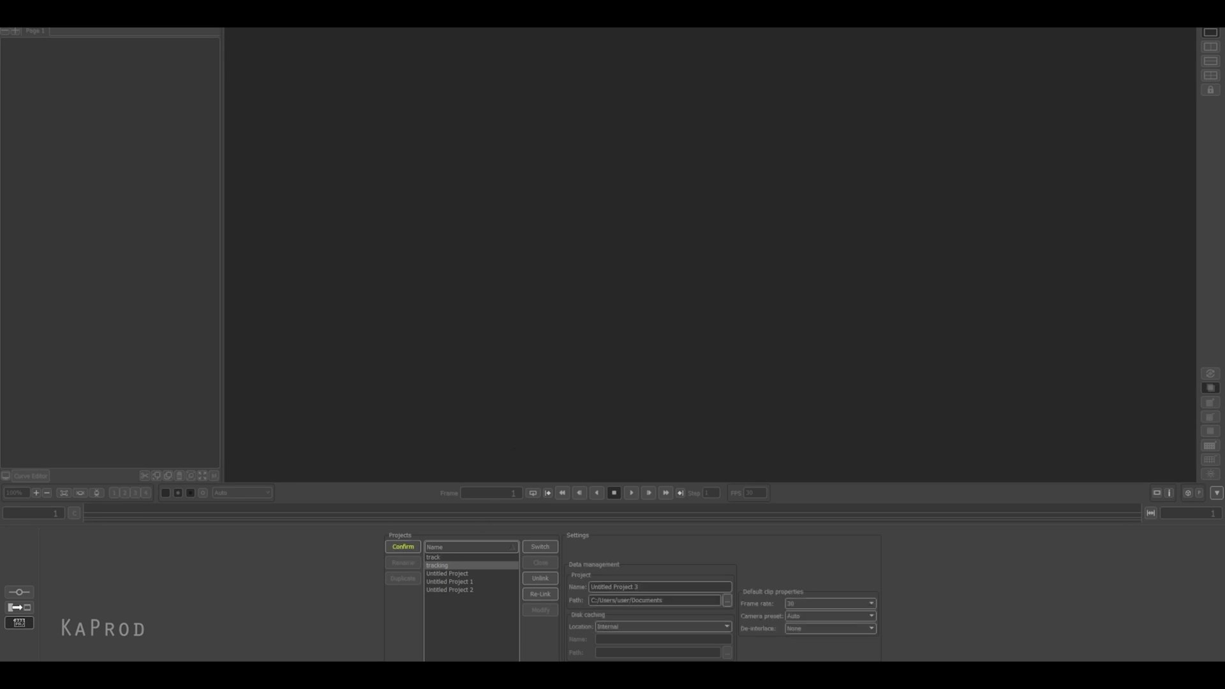
{"action": "key", "text": "ctrl+a"}
{"action": "type", "text": "trackverse"}
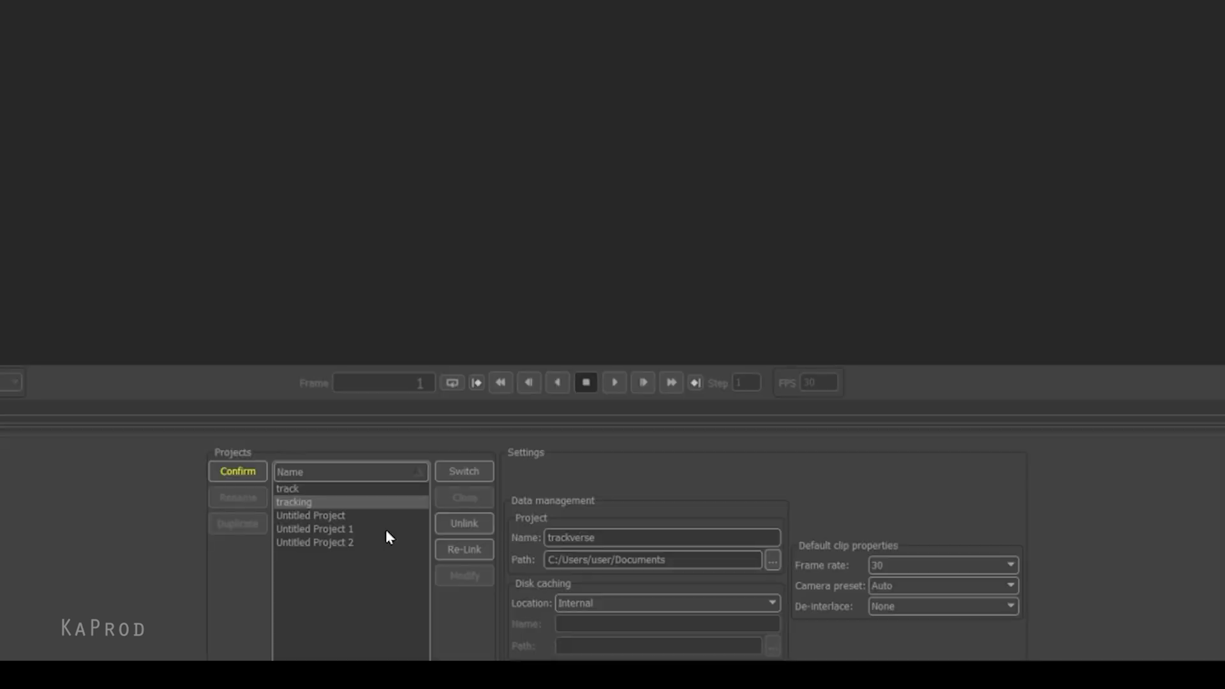
{"action": "left_click", "coordinate": [916, 567]}
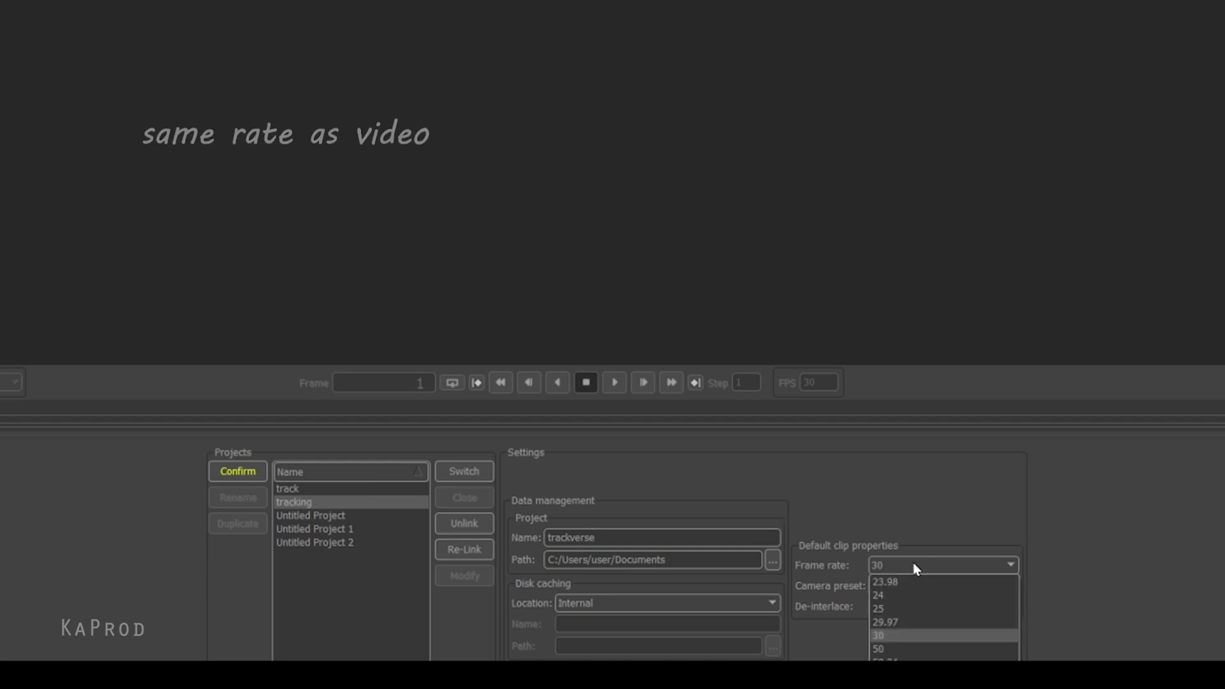
{"action": "left_click", "coordinate": [894, 566]}
{"action": "left_click", "coordinate": [411, 553]}
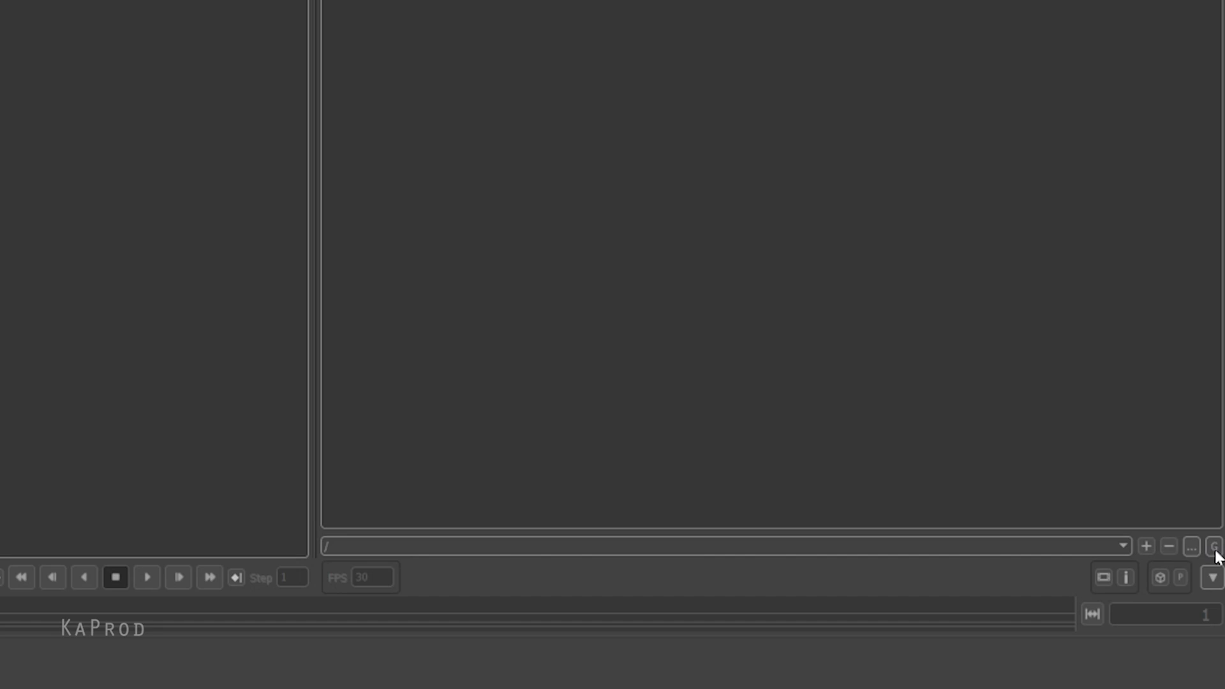
Step: Open the footage folder by pasting its path into the directory prompt
{"action": "left_click", "coordinate": [1191, 547]}
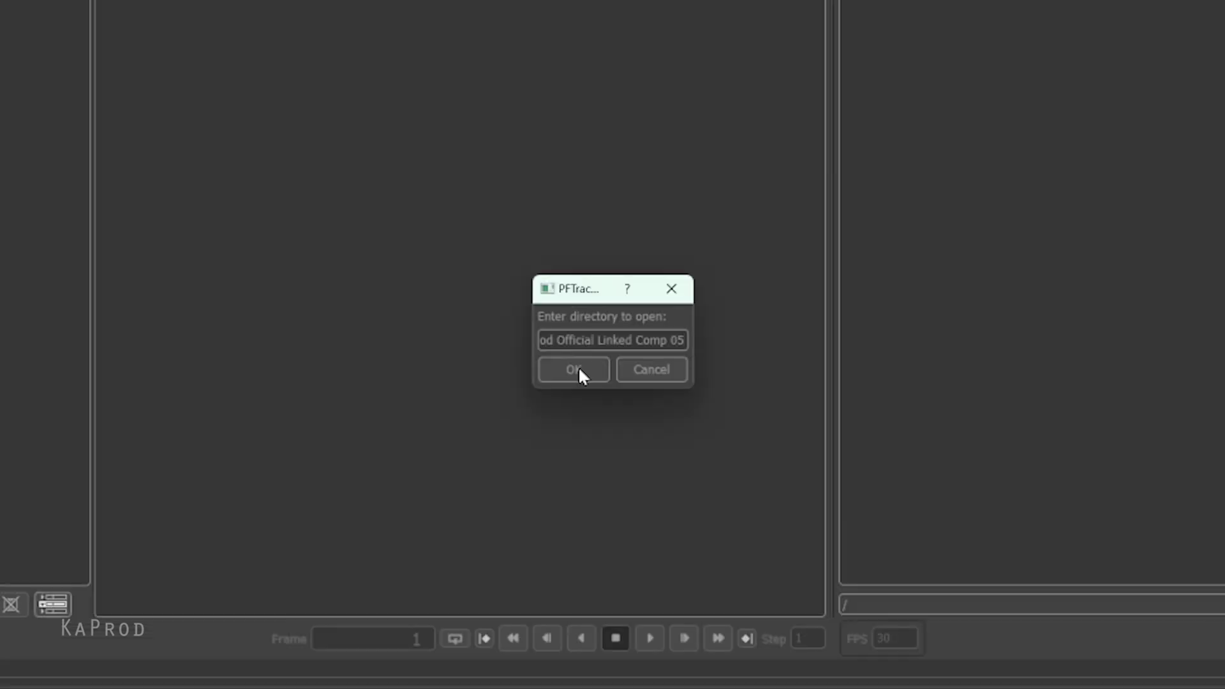
{"action": "left_click_drag", "start_coordinate": [556, 340], "coordinate": [681, 340]}
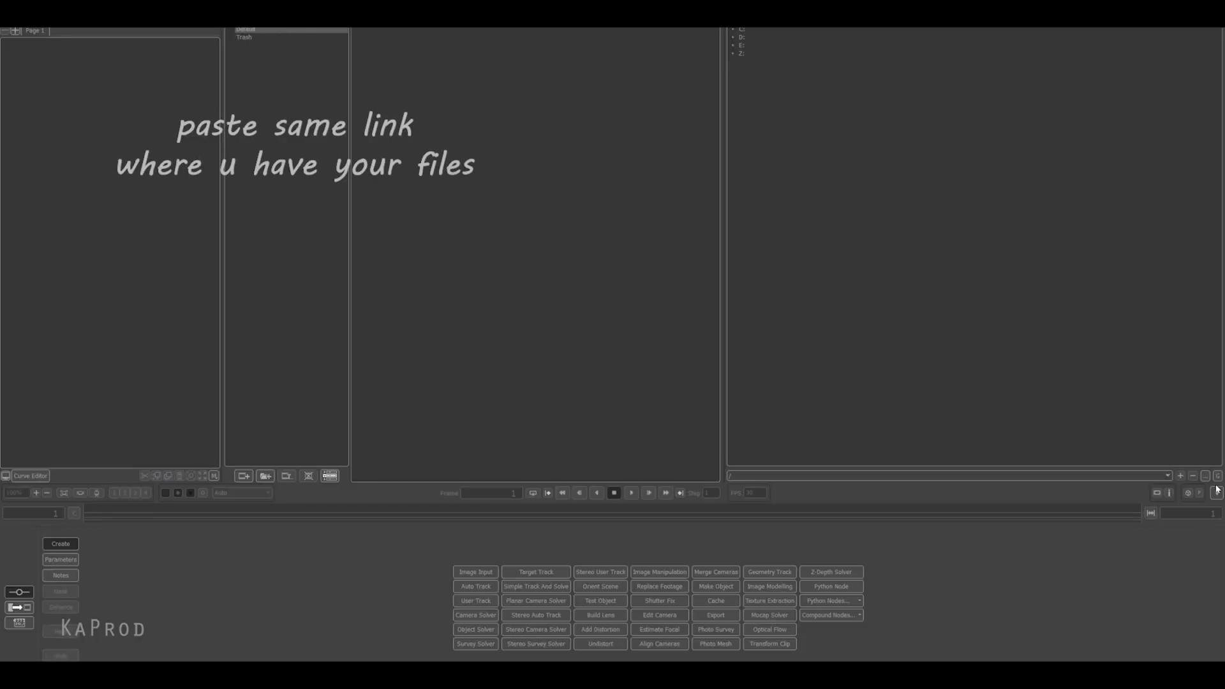
{"action": "left_click", "coordinate": [1216, 491]}
{"action": "key", "text": "ctrl+v"}
{"action": "left_click", "coordinate": [597, 357]}
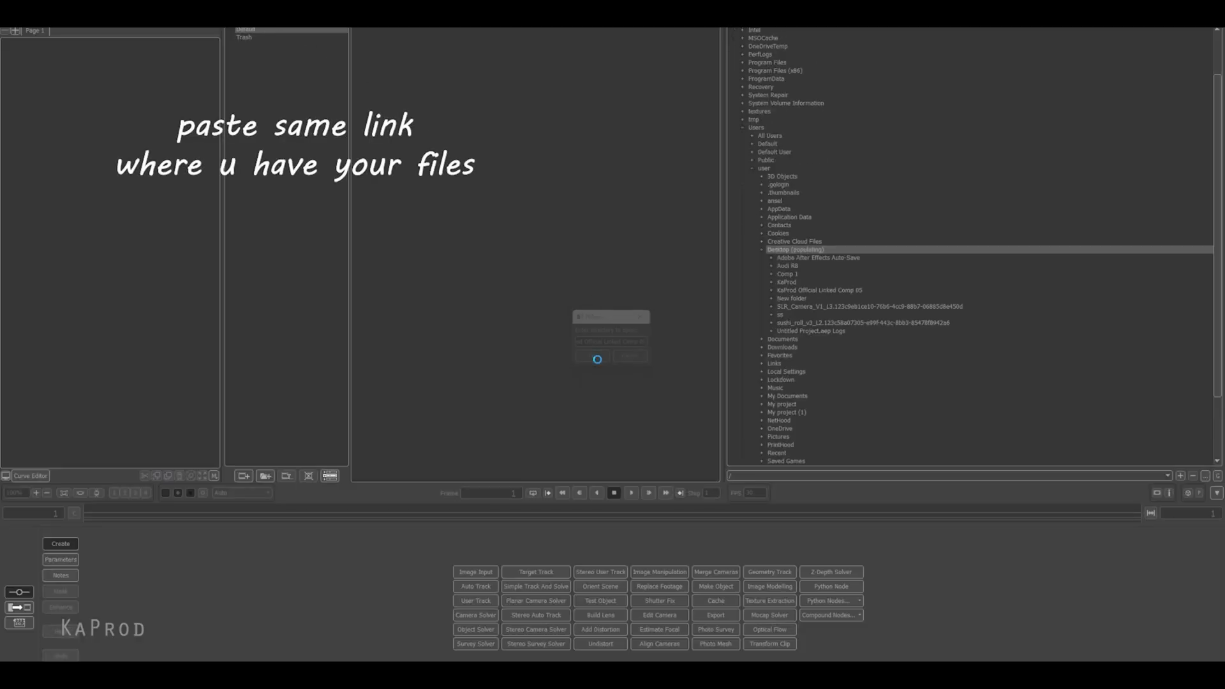
Step: Add the KaProd Official Linked Comp 05 clip as an input node and cache frames 0–263
{"action": "mouse_move", "coordinate": [820, 281]}
{"action": "left_mouse_down"}
{"action": "mouse_move", "coordinate": [76, 155]}
{"action": "mouse_move", "coordinate": [91, 106]}
{"action": "left_mouse_up"}
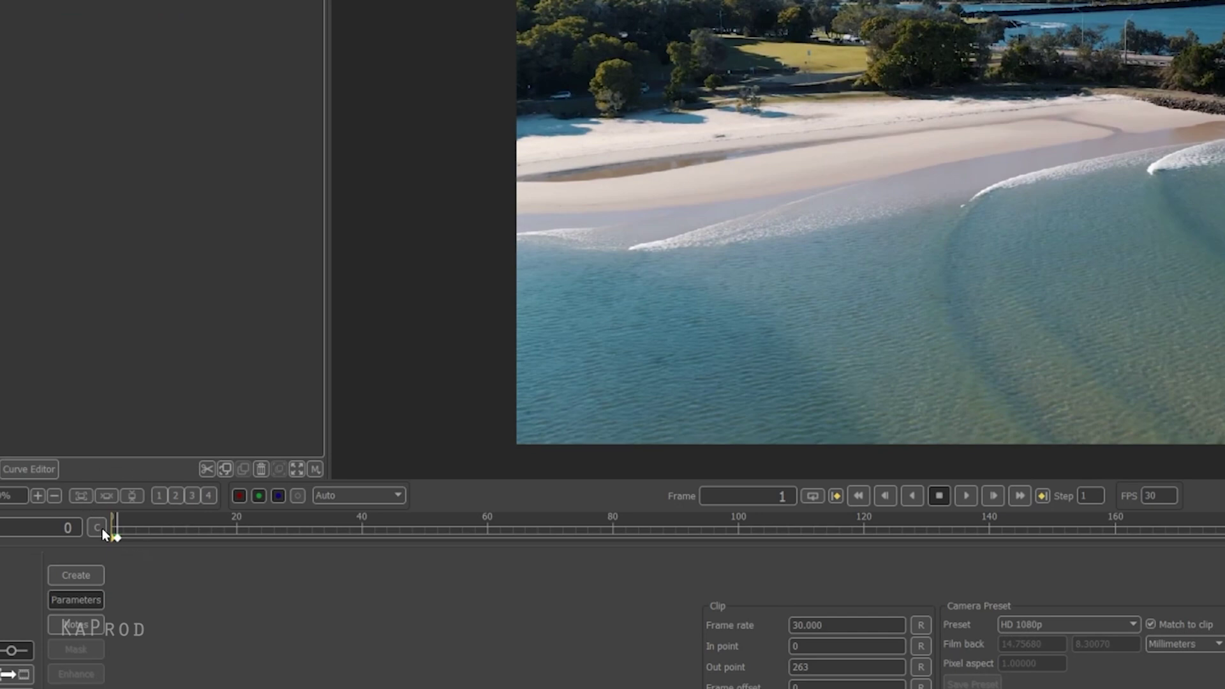
{"action": "left_click", "coordinate": [97, 527]}
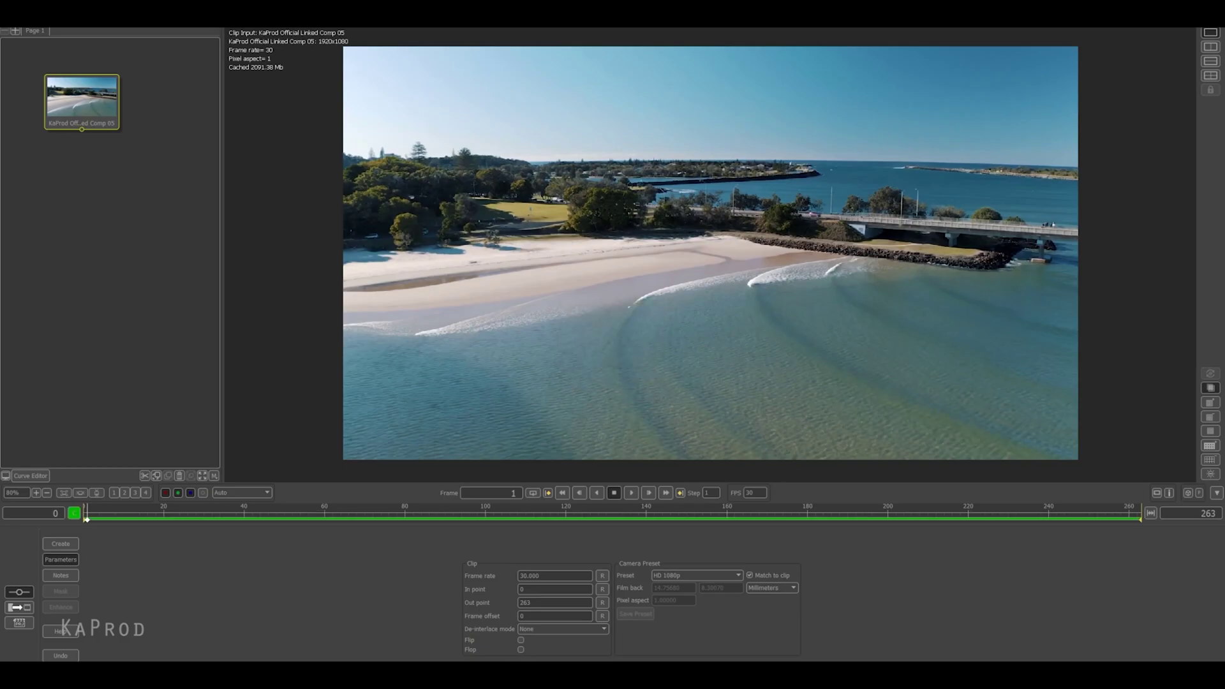
{"action": "left_click_drag", "start_coordinate": [412, 510], "coordinate": [85, 511]}
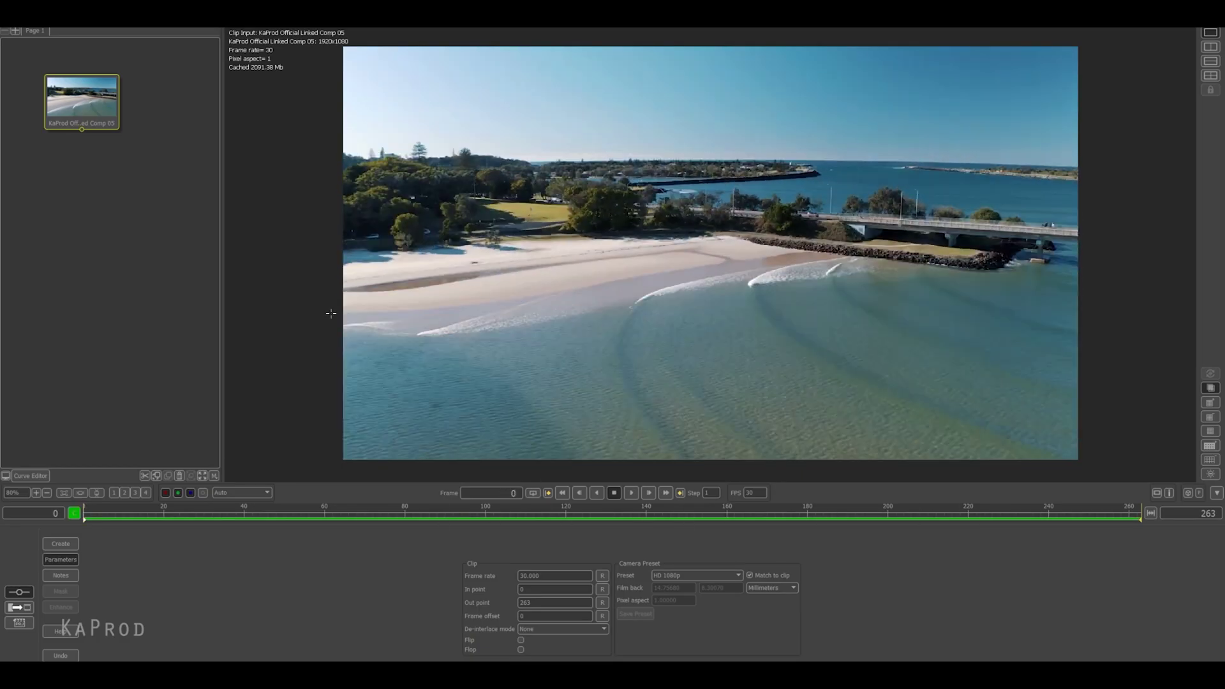
Step: Add an Auto Track node with target 126, candidate 141, min. length 150, and track the clip
{"action": "right_click", "coordinate": [72, 105]}
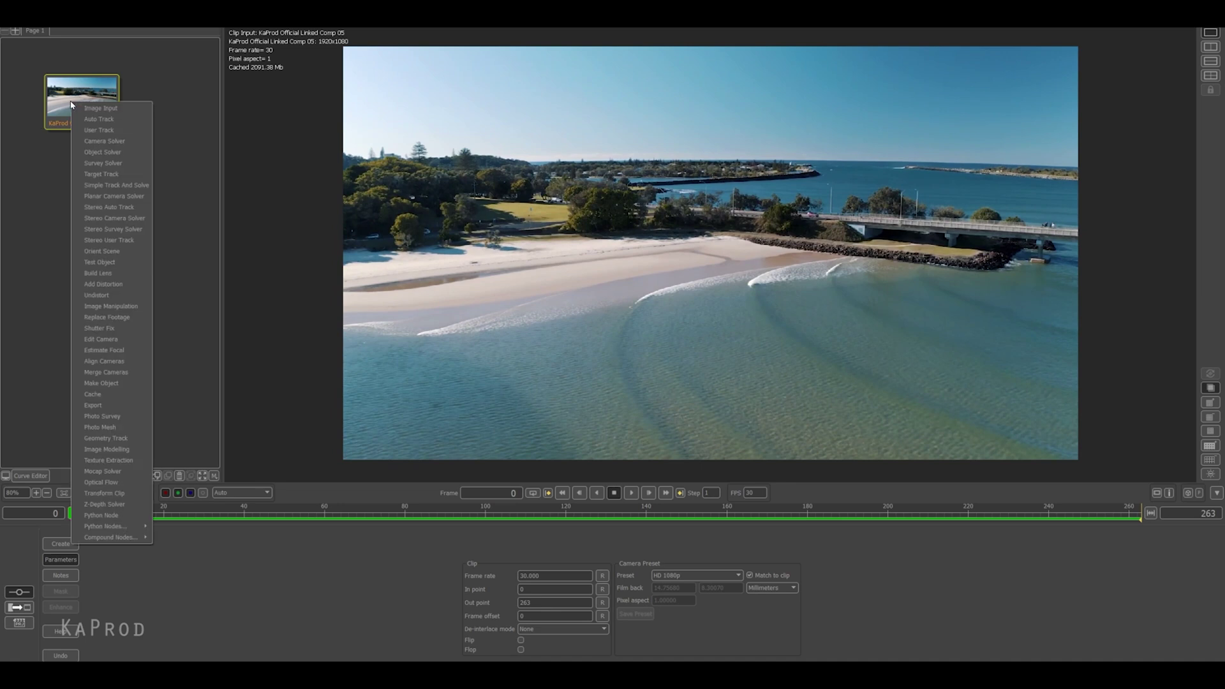
{"action": "left_click", "coordinate": [104, 120]}
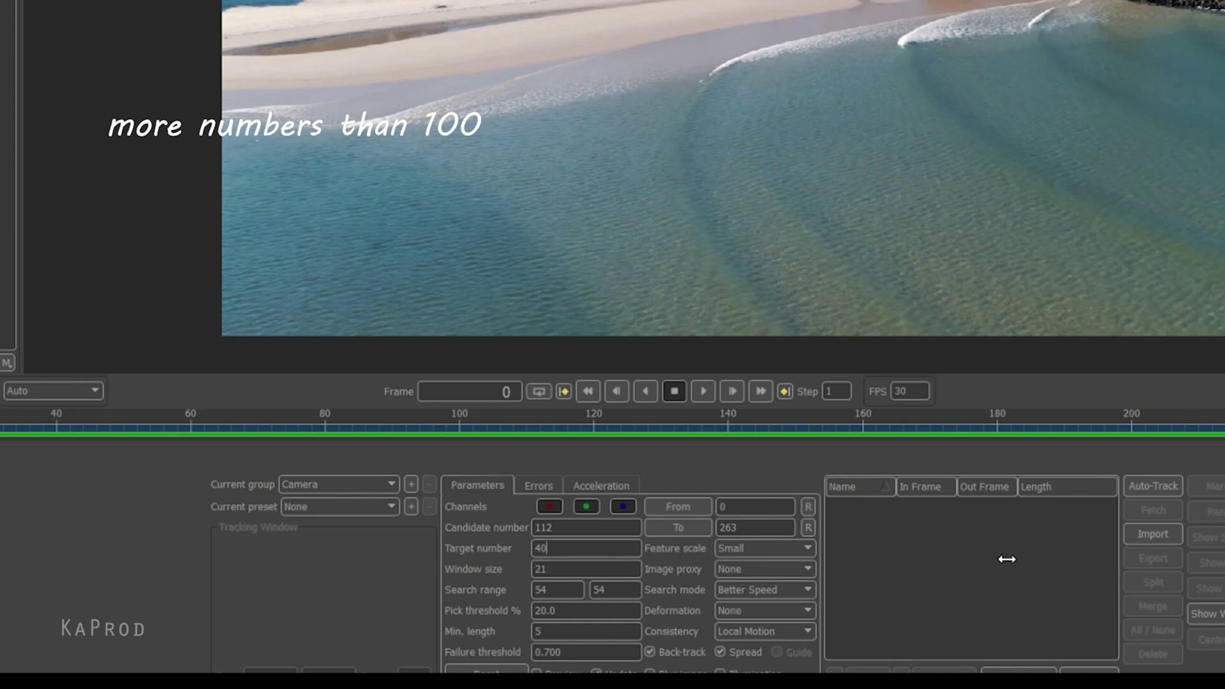
{"action": "key", "text": "BackSpace"}
{"action": "key", "text": "BackSpace"}
{"action": "type", "text": "67"}
{"action": "type", "text": "126"}
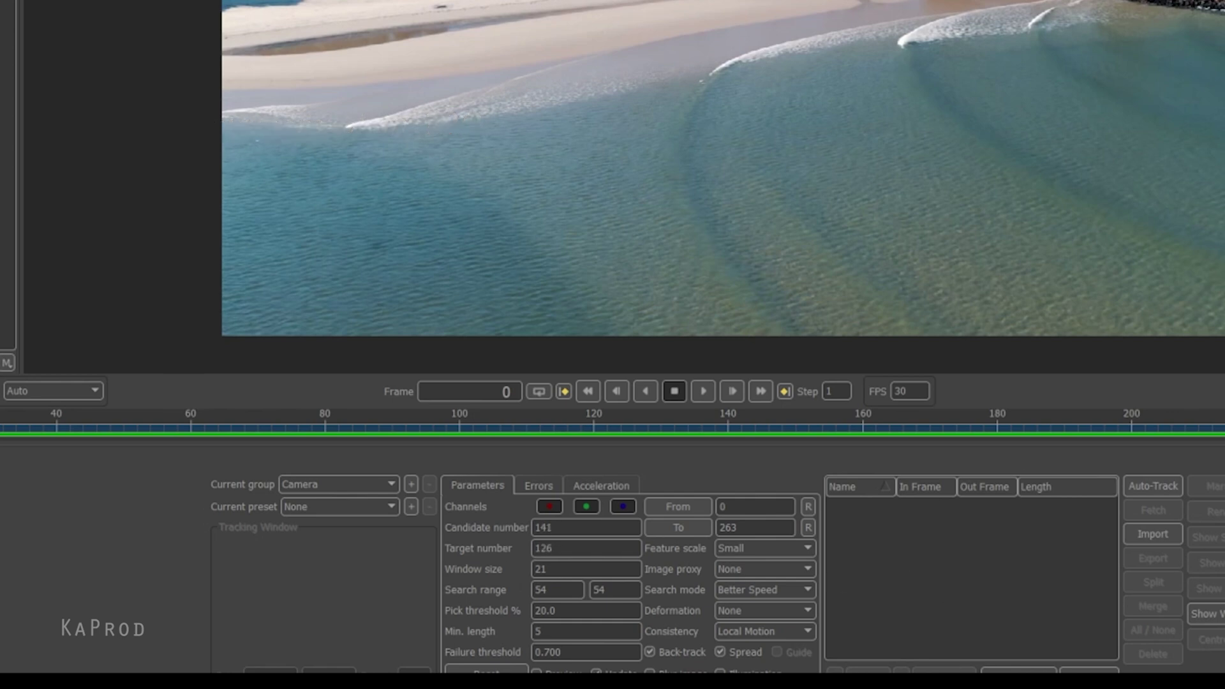
{"action": "type", "text": "150"}
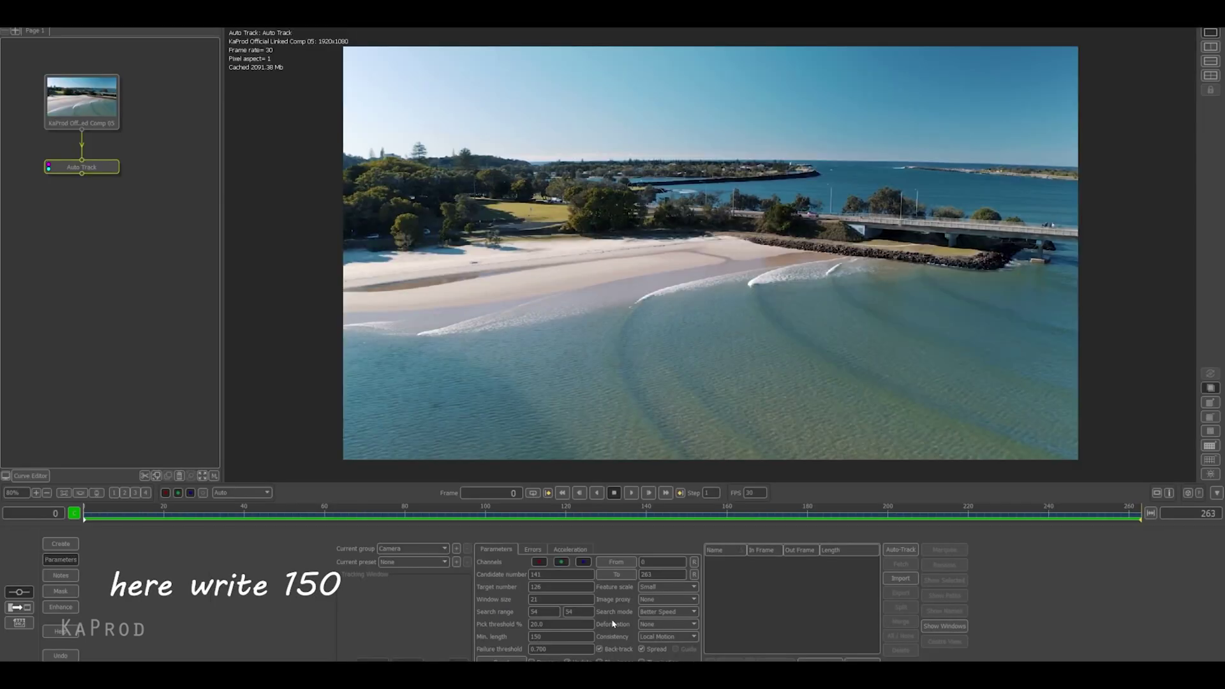
{"action": "left_click", "coordinate": [904, 550]}
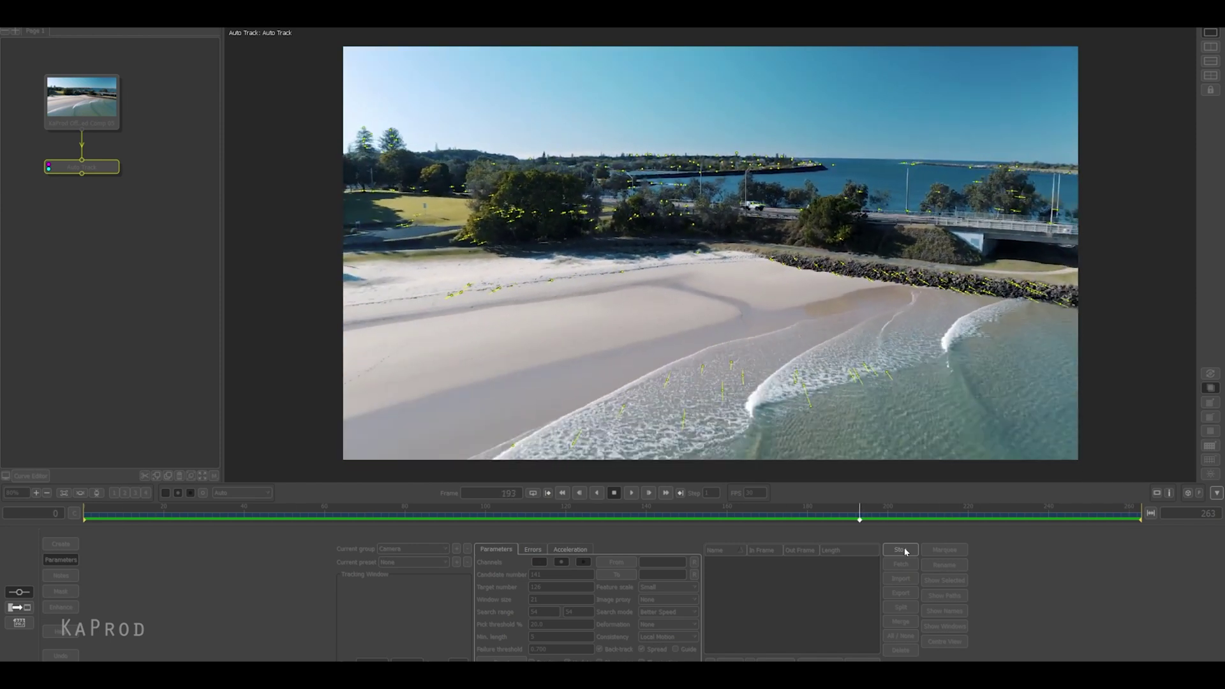
{"action": "mouse_move", "coordinate": [112, 511]}
{"action": "left_mouse_down"}
{"action": "mouse_move", "coordinate": [706, 493]}
{"action": "mouse_move", "coordinate": [83, 510]}
{"action": "left_mouse_up"}
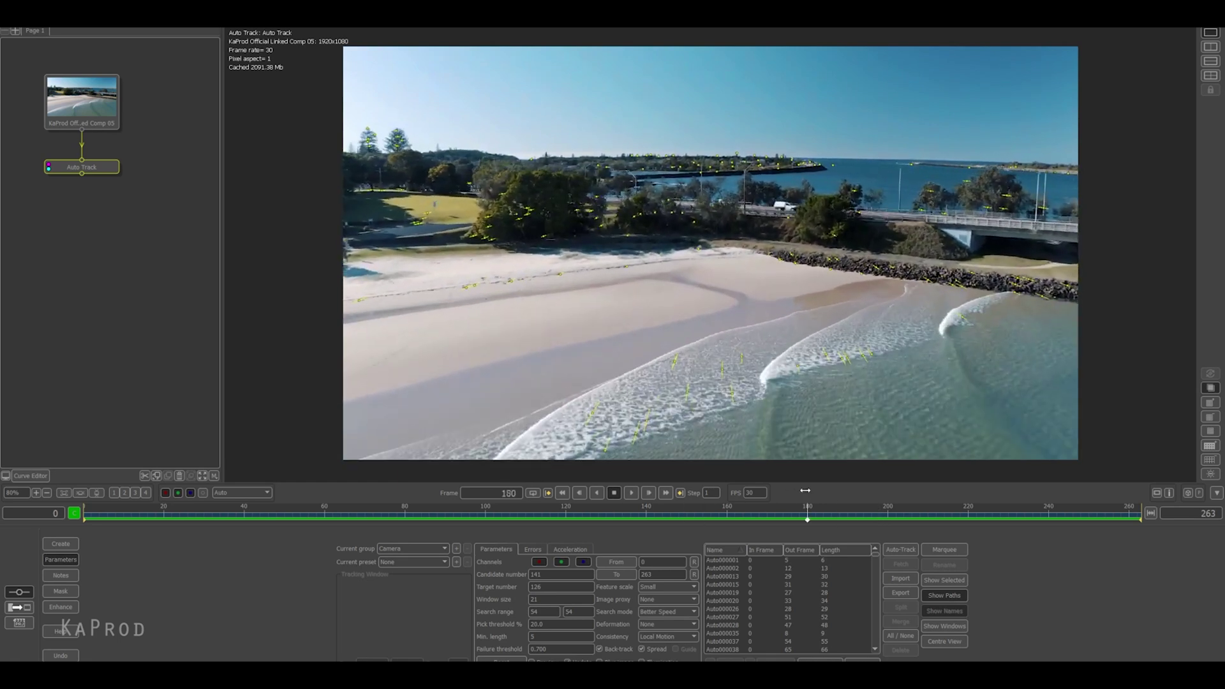
Step: Add a Camera Solver node after Auto Track and solve the camera
{"action": "right_click", "coordinate": [93, 171]}
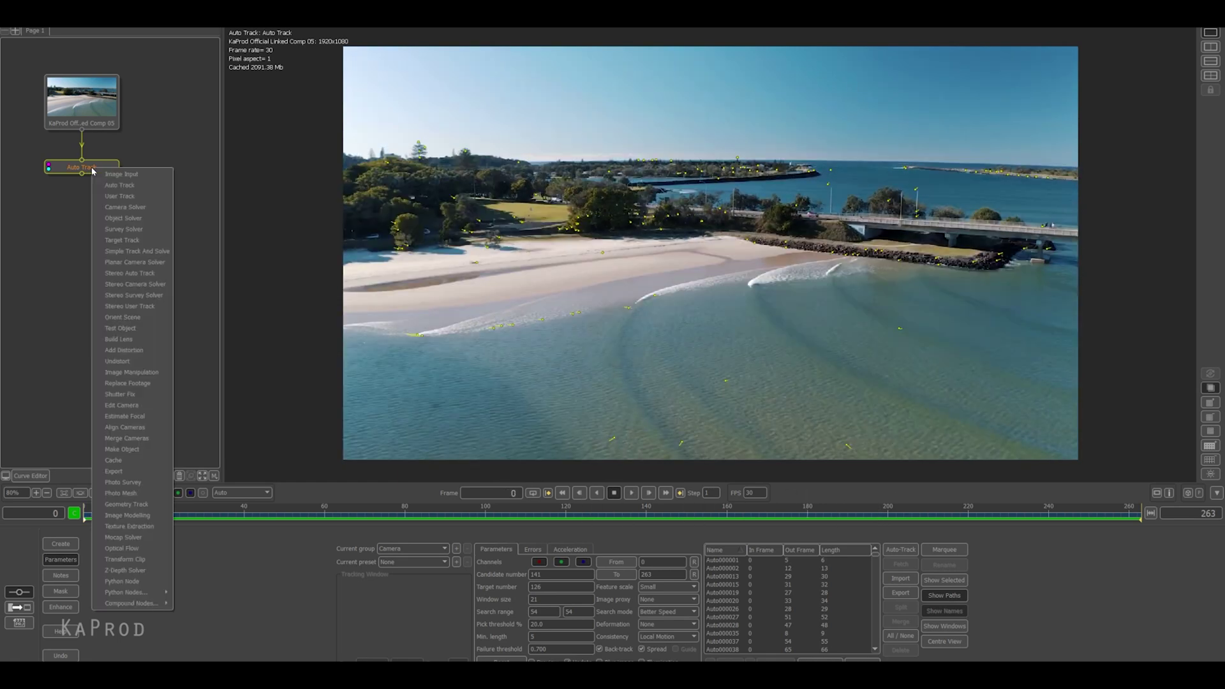
{"action": "left_click", "coordinate": [124, 207]}
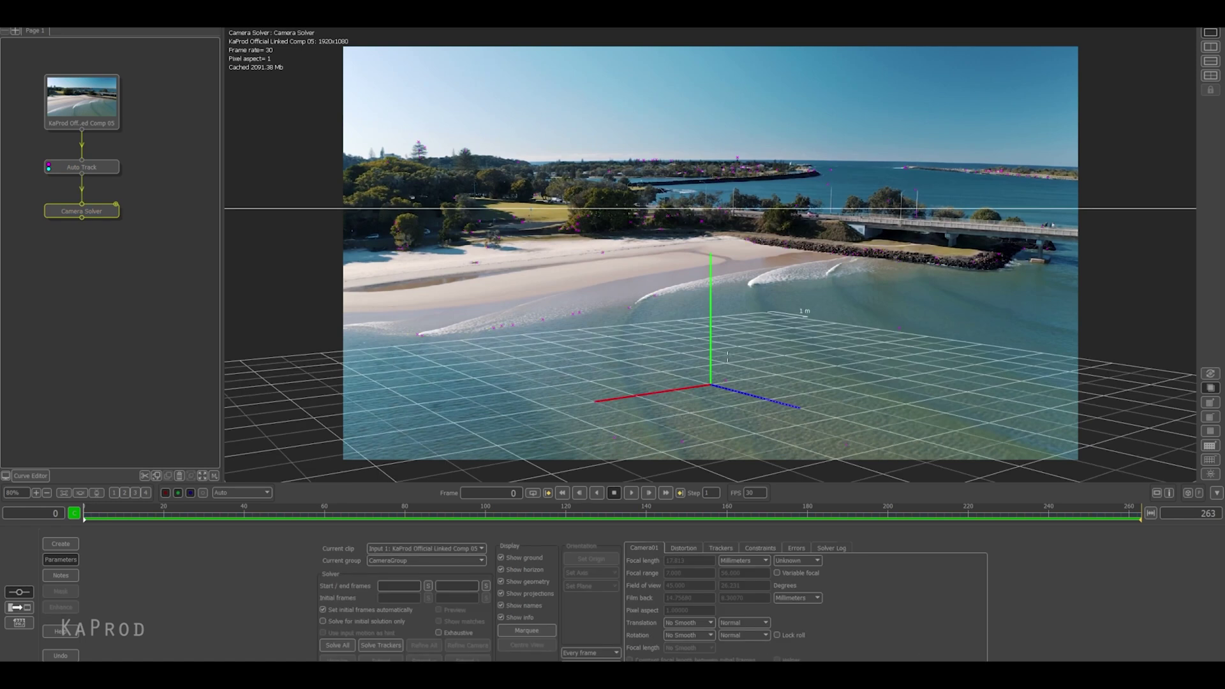
{"action": "left_click", "coordinate": [336, 645]}
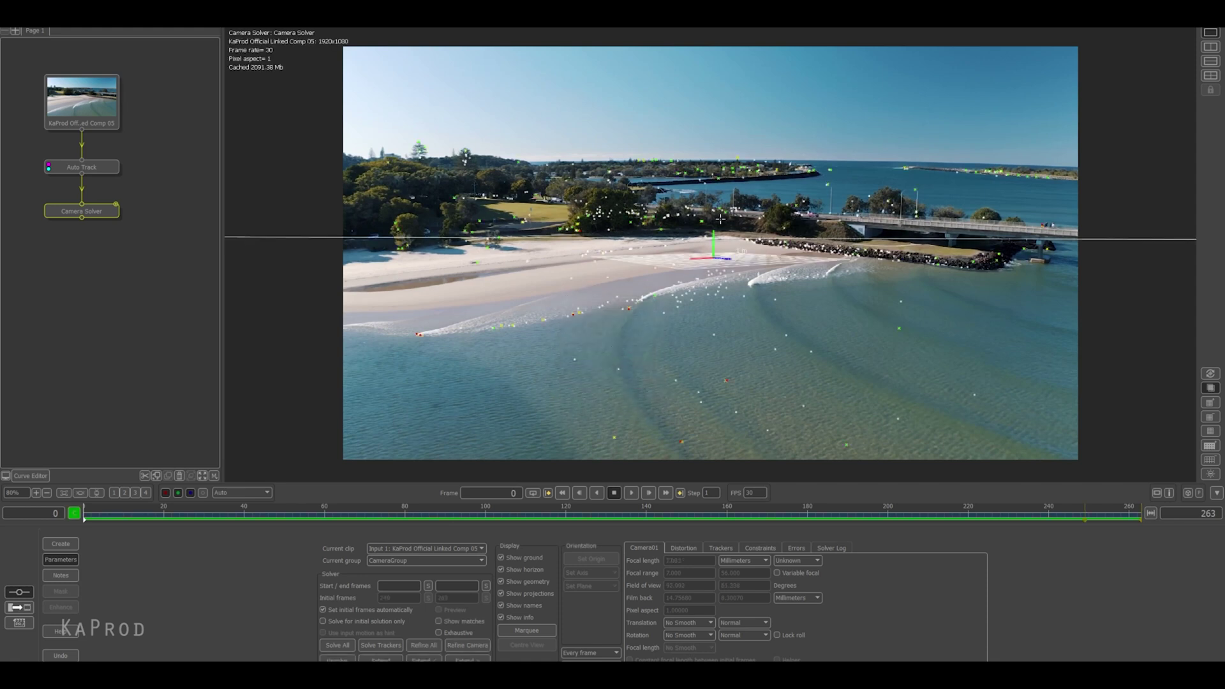
Step: Add an Orient Scene node and set the ground origin to a tracker on the sand
{"action": "right_click", "coordinate": [74, 214]}
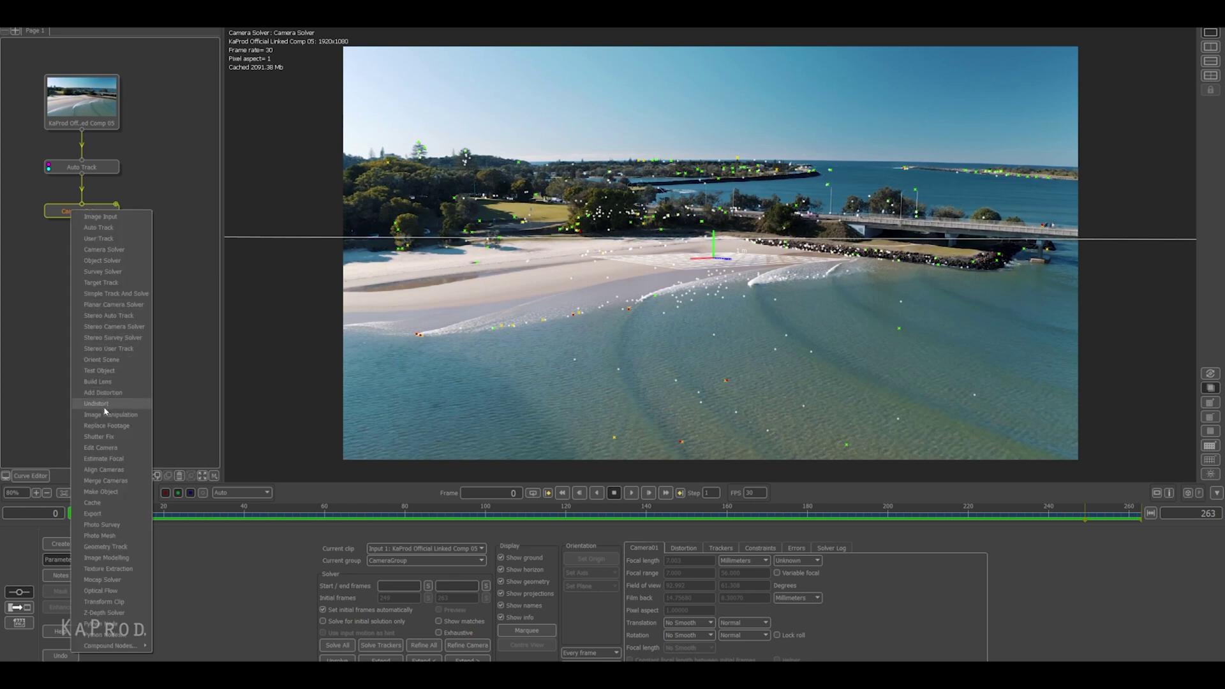
{"action": "left_click", "coordinate": [115, 365]}
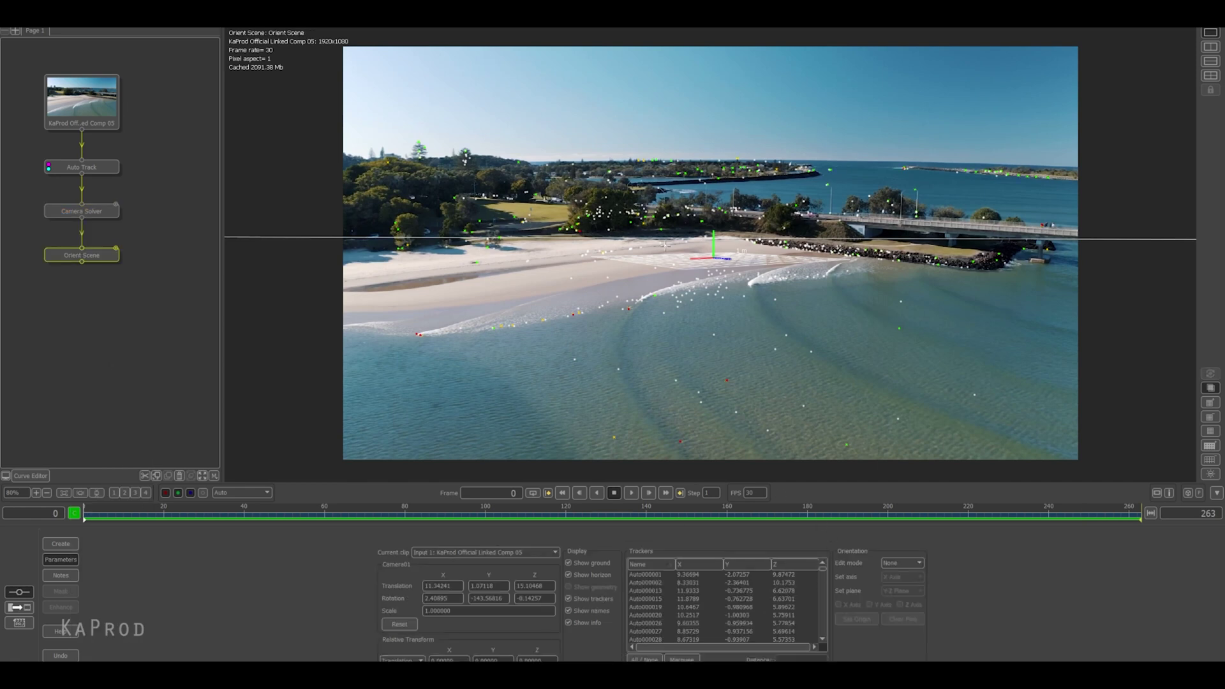
{"action": "left_click", "coordinate": [676, 243]}
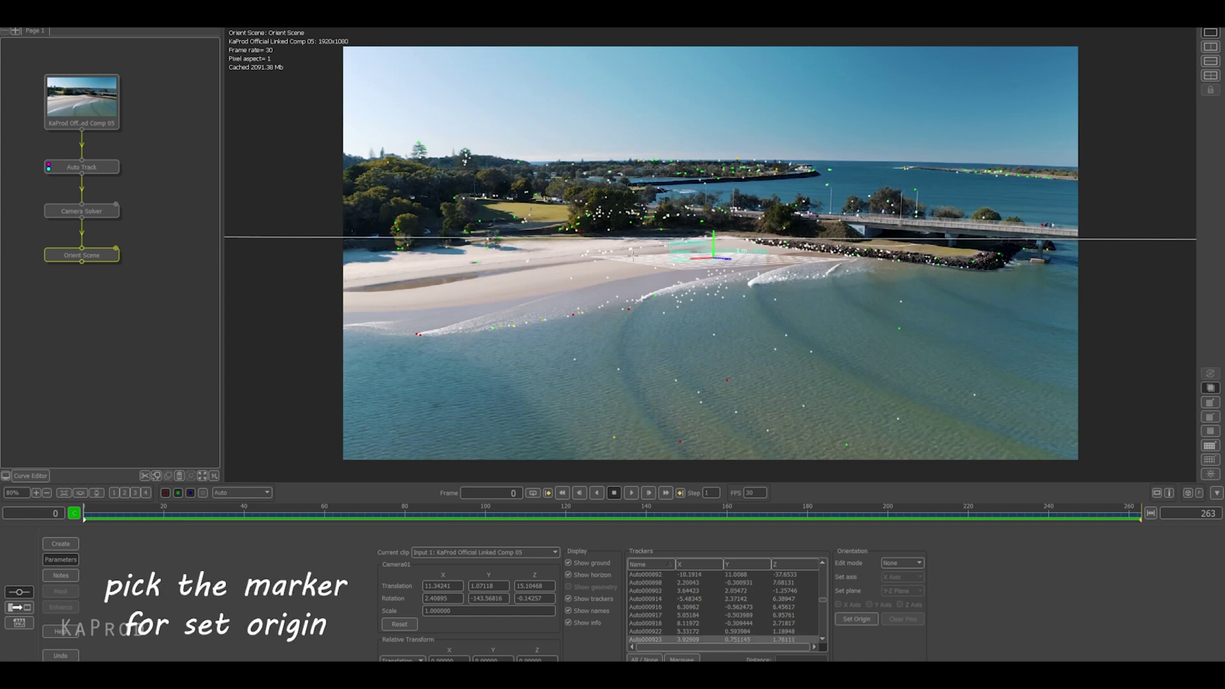
{"action": "left_click", "coordinate": [596, 263]}
{"action": "left_click", "coordinate": [571, 276]}
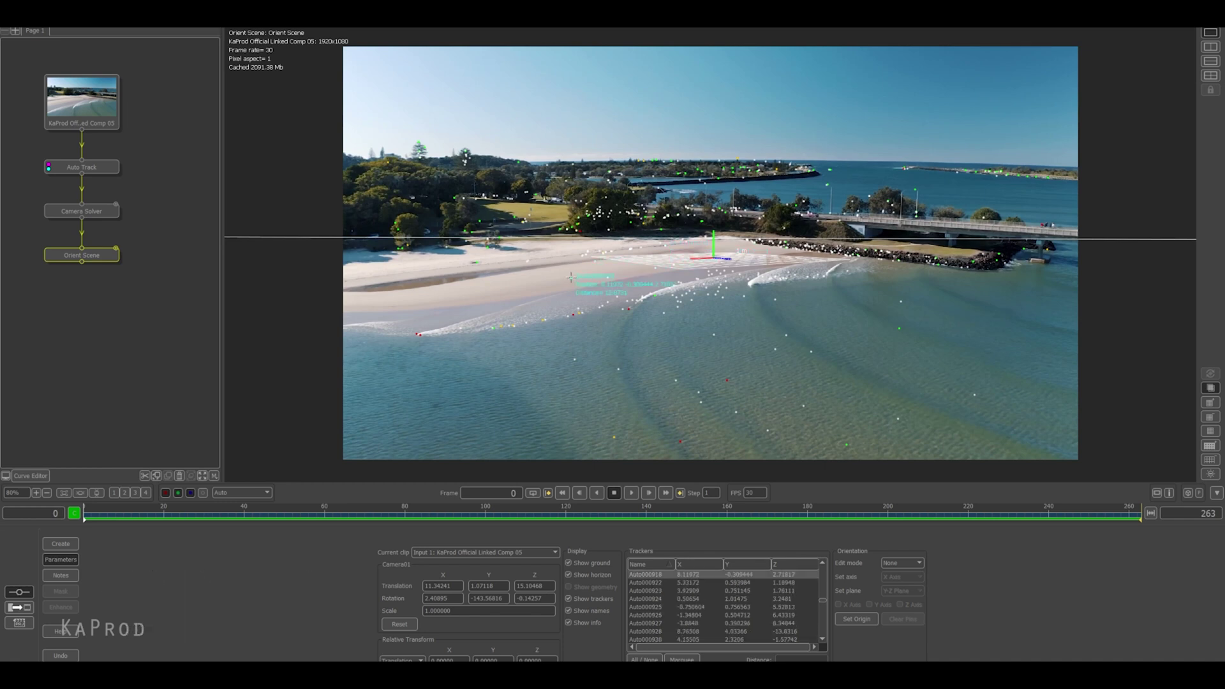
{"action": "left_click", "coordinate": [855, 619]}
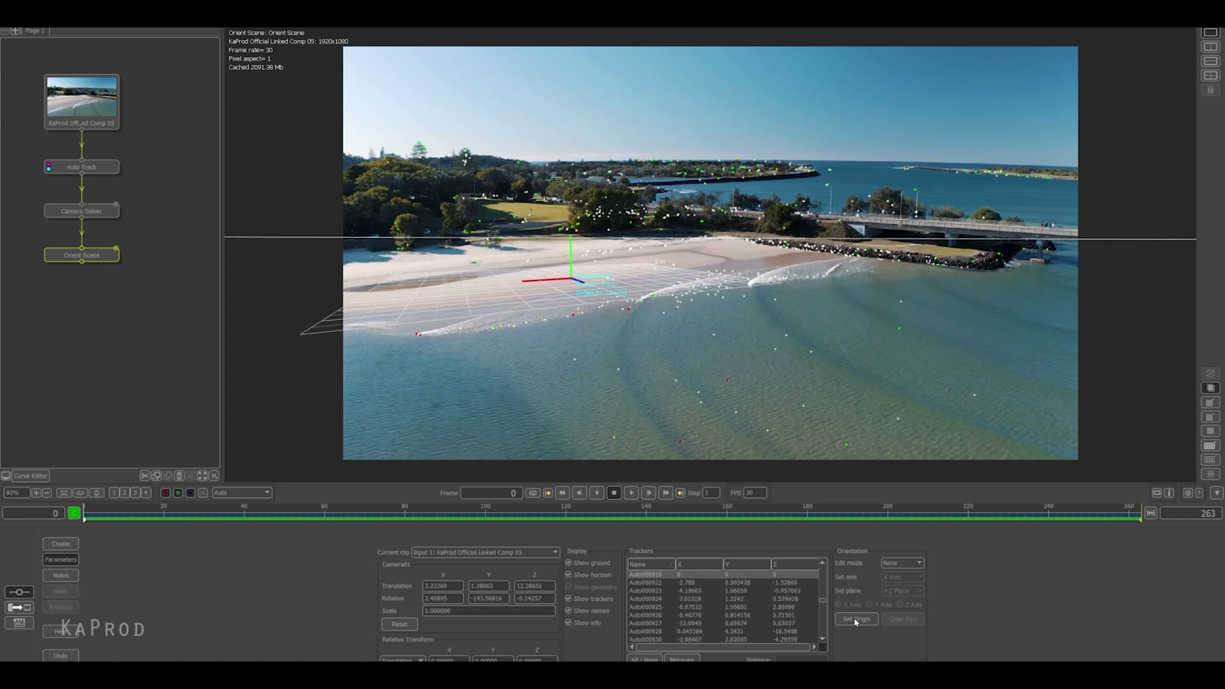
{"action": "left_click", "coordinate": [896, 564]}
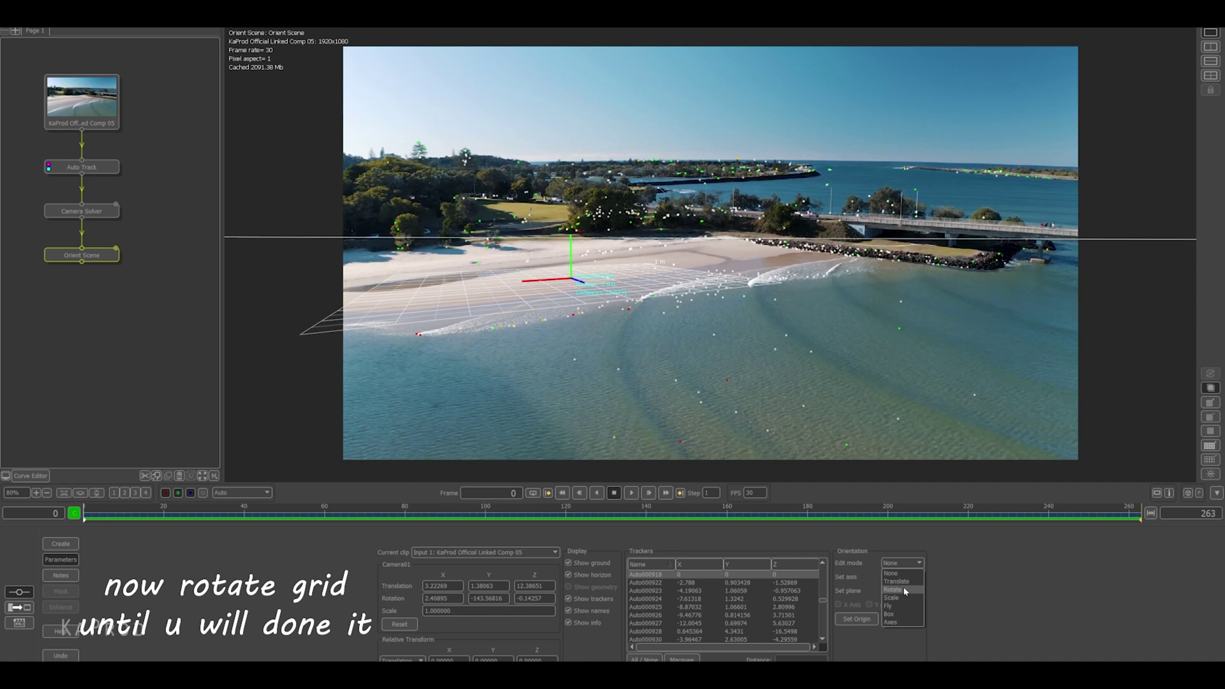
Step: Rotate the ground grid flat along the beach, then set Edit mode back to None
{"action": "left_click", "coordinate": [893, 589]}
{"action": "mouse_move", "coordinate": [567, 277]}
{"action": "left_mouse_down"}
{"action": "mouse_move", "coordinate": [593, 287]}
{"action": "mouse_move", "coordinate": [545, 260]}
{"action": "mouse_move", "coordinate": [431, 425]}
{"action": "mouse_move", "coordinate": [415, 425]}
{"action": "left_mouse_up"}
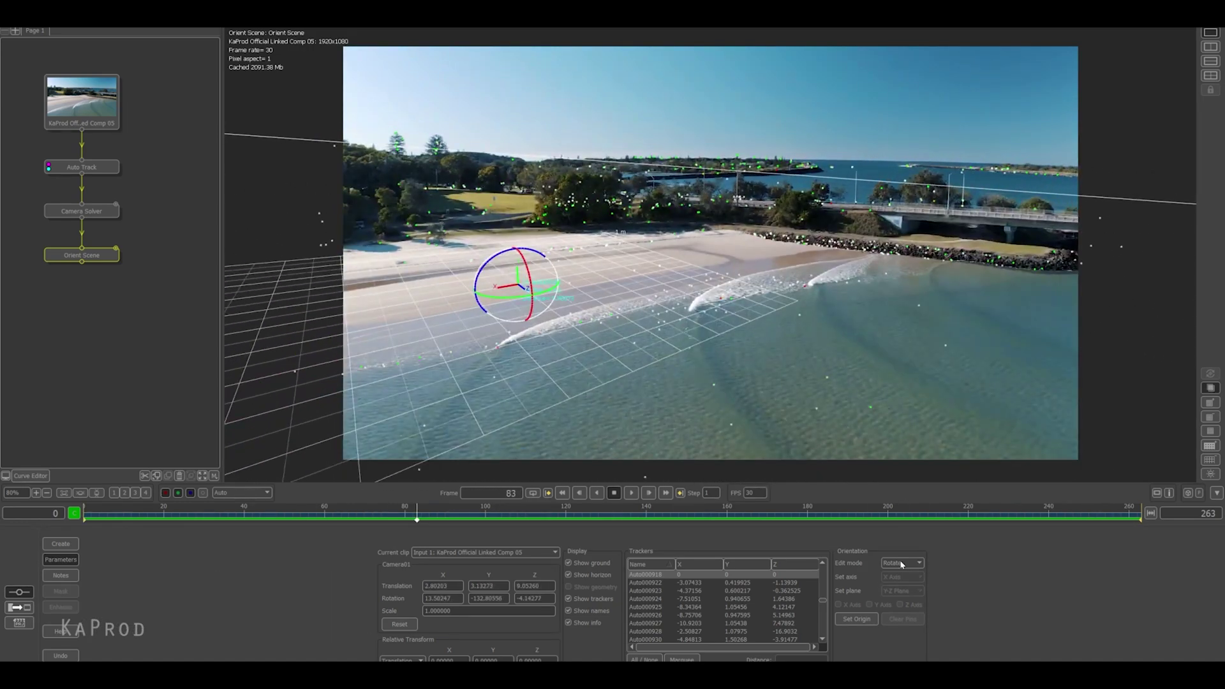
{"action": "mouse_move", "coordinate": [529, 291]}
{"action": "left_mouse_down"}
{"action": "mouse_move", "coordinate": [518, 294]}
{"action": "mouse_move", "coordinate": [526, 275]}
{"action": "left_mouse_up"}
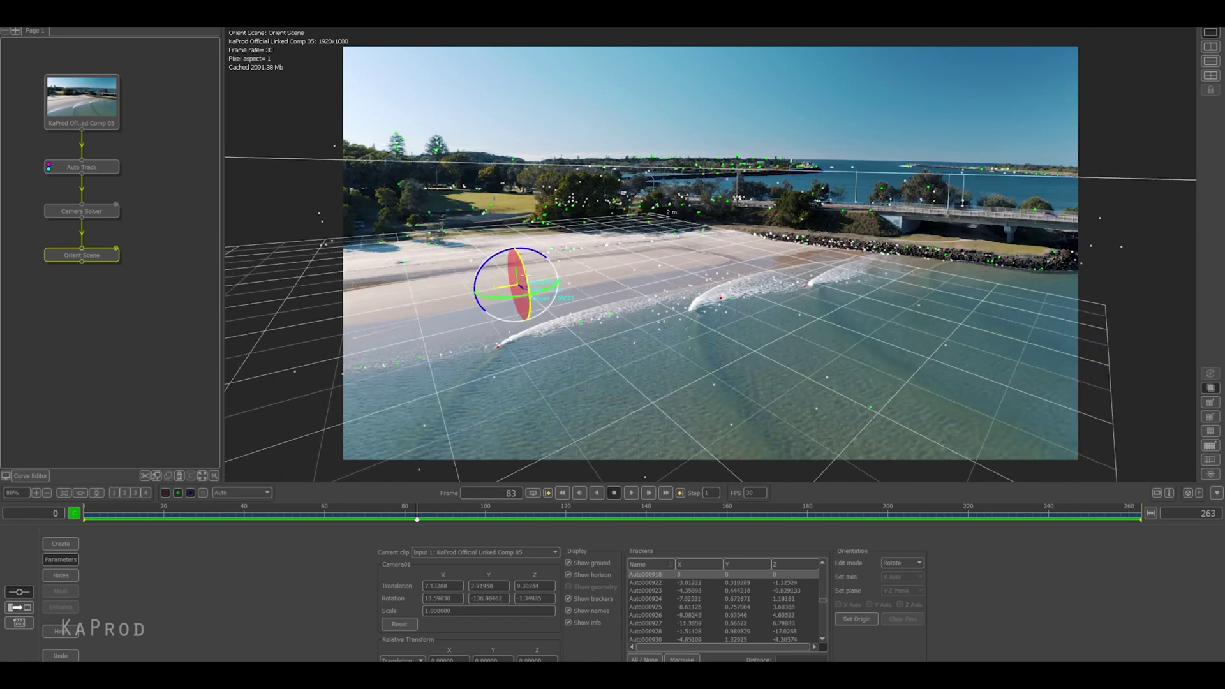
{"action": "left_click", "coordinate": [902, 563]}
{"action": "left_click", "coordinate": [911, 577]}
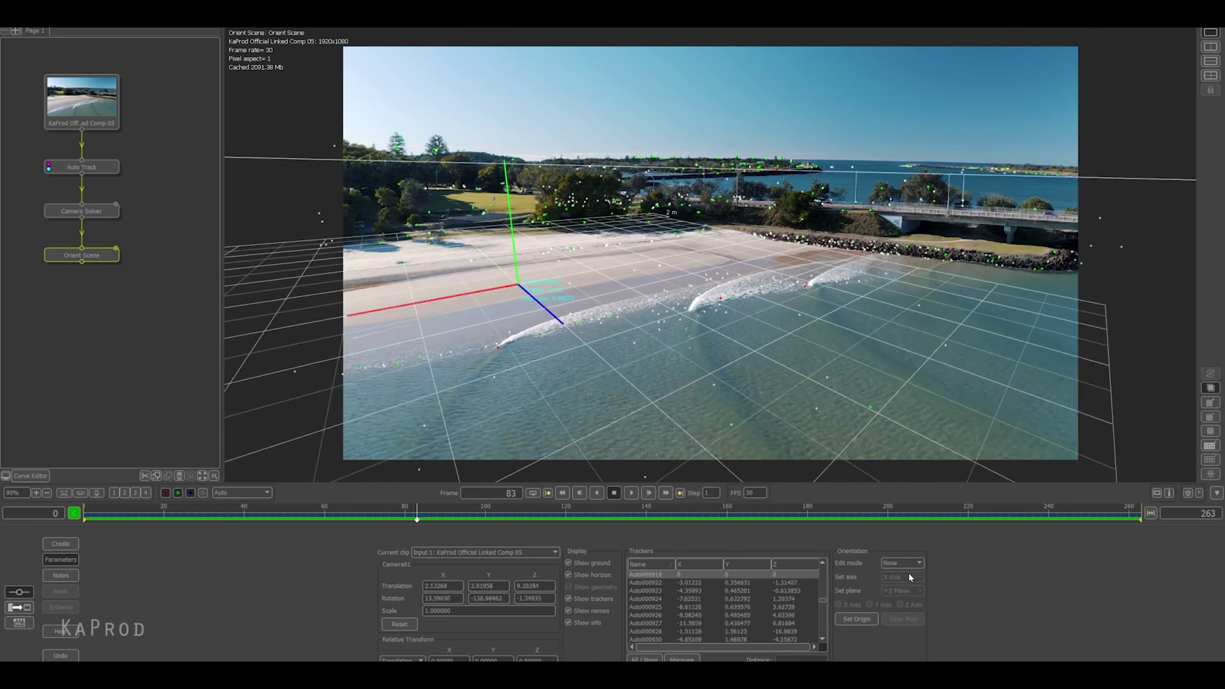
{"action": "left_click", "coordinate": [562, 495]}
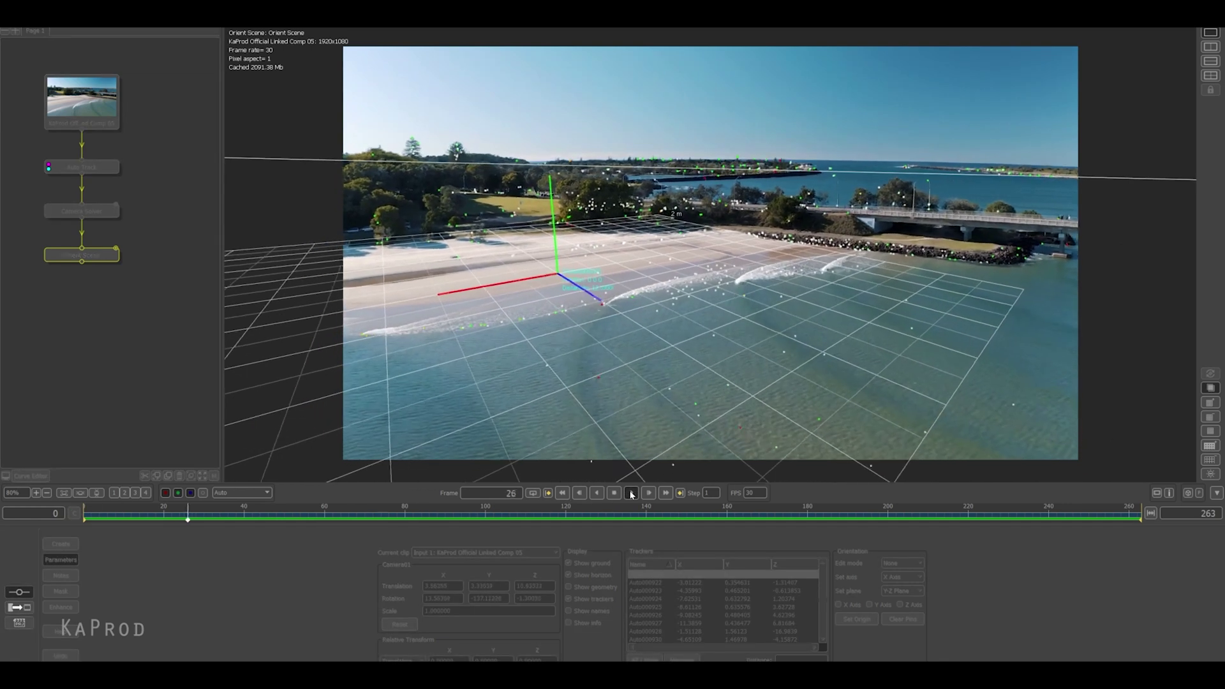
Step: Add an Export node with Collada DAE format and export the solved scene
{"action": "right_click", "coordinate": [78, 254]}
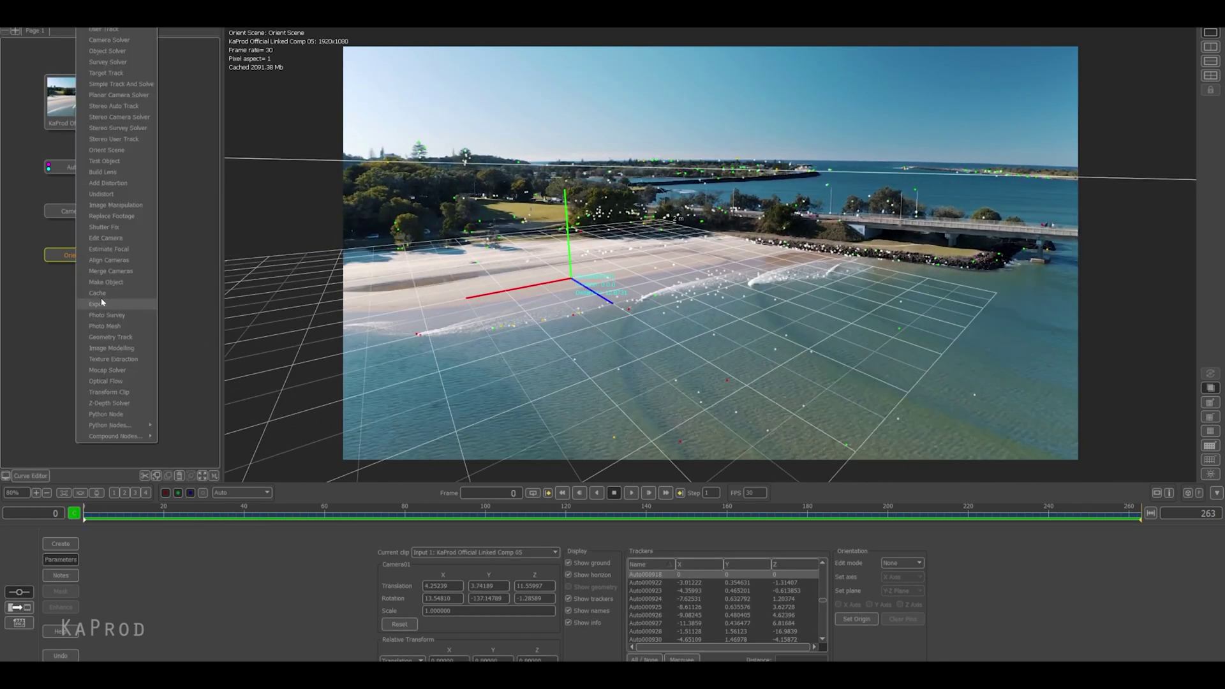
{"action": "left_click", "coordinate": [109, 306]}
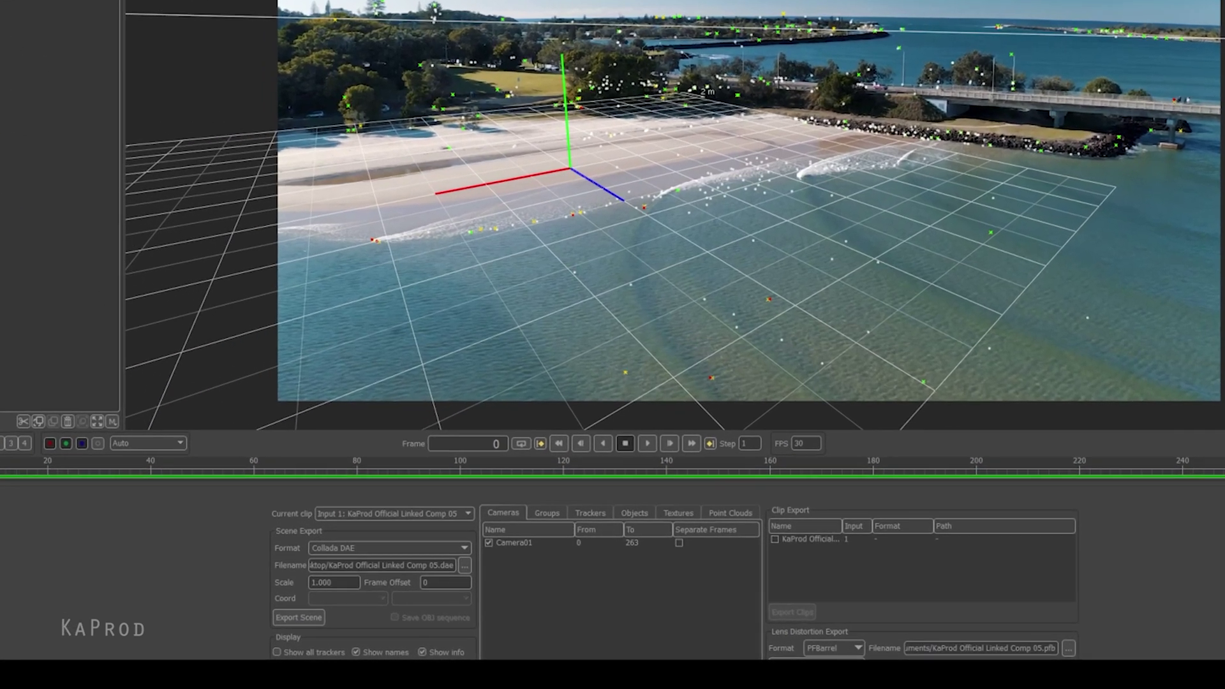
{"action": "left_click", "coordinate": [473, 559]}
{"action": "left_click", "coordinate": [369, 541]}
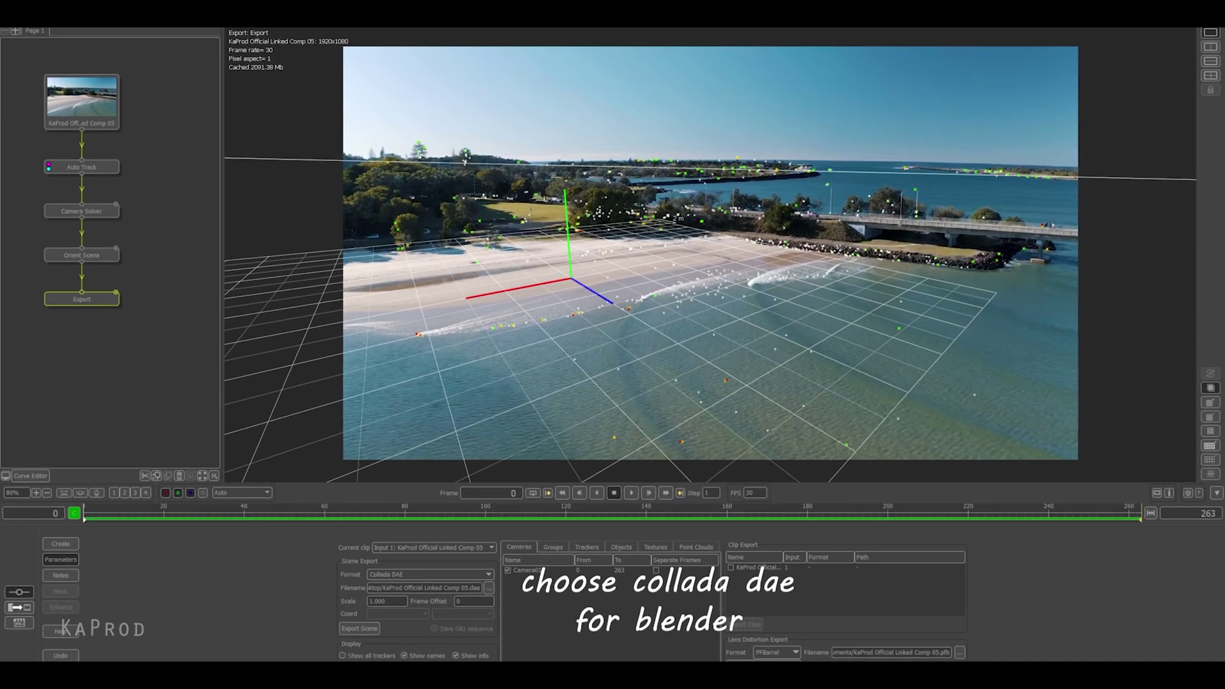
{"action": "left_click", "coordinate": [488, 590]}
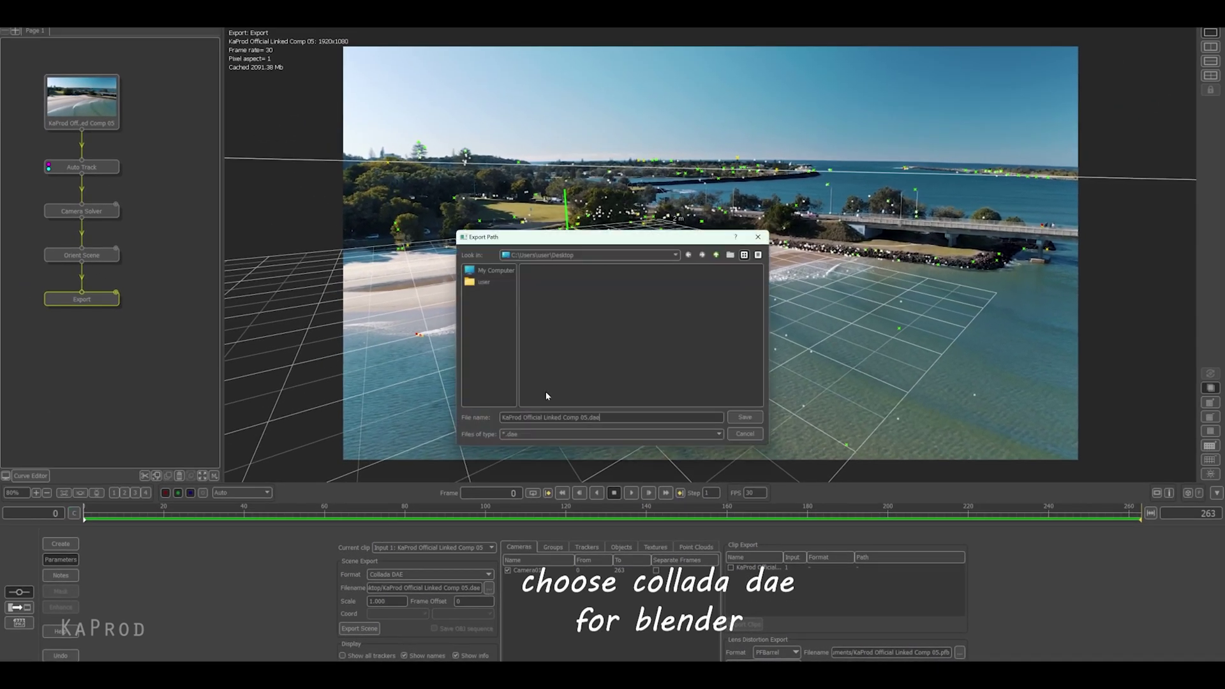
{"action": "left_click", "coordinate": [744, 435]}
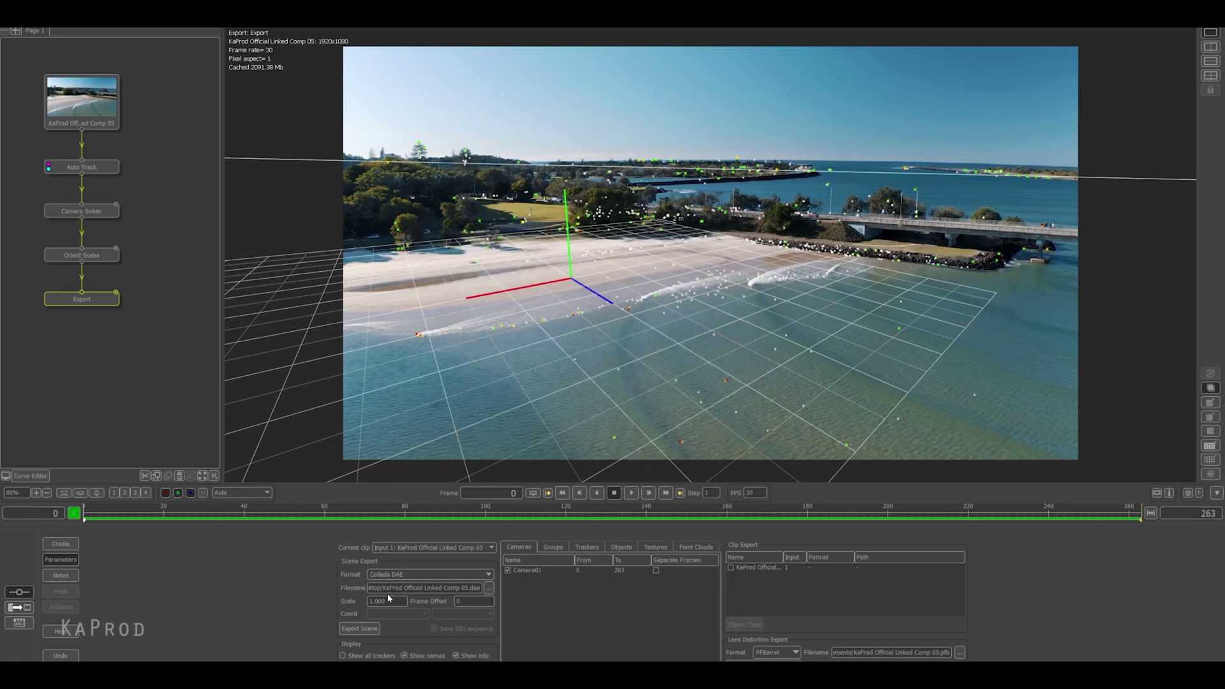
{"action": "left_click", "coordinate": [360, 629]}
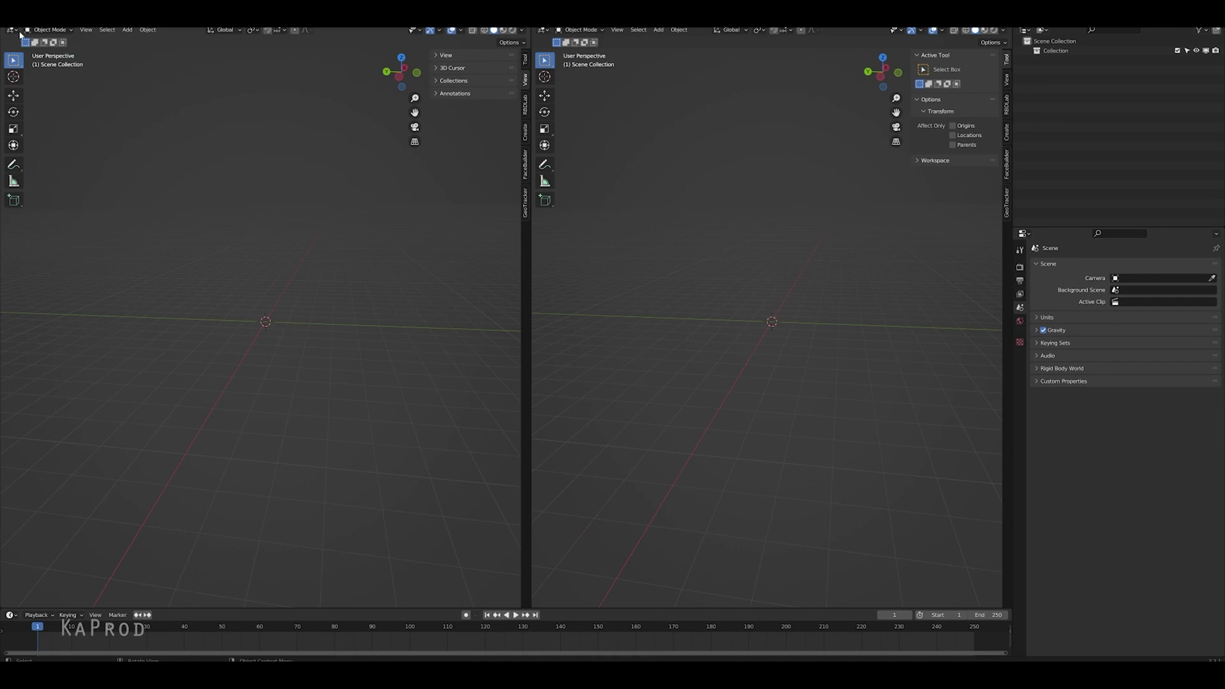
Step: Import the exported KaProd Collada .dae tracking file into Blender
{"action": "left_click", "coordinate": [20, 34]}
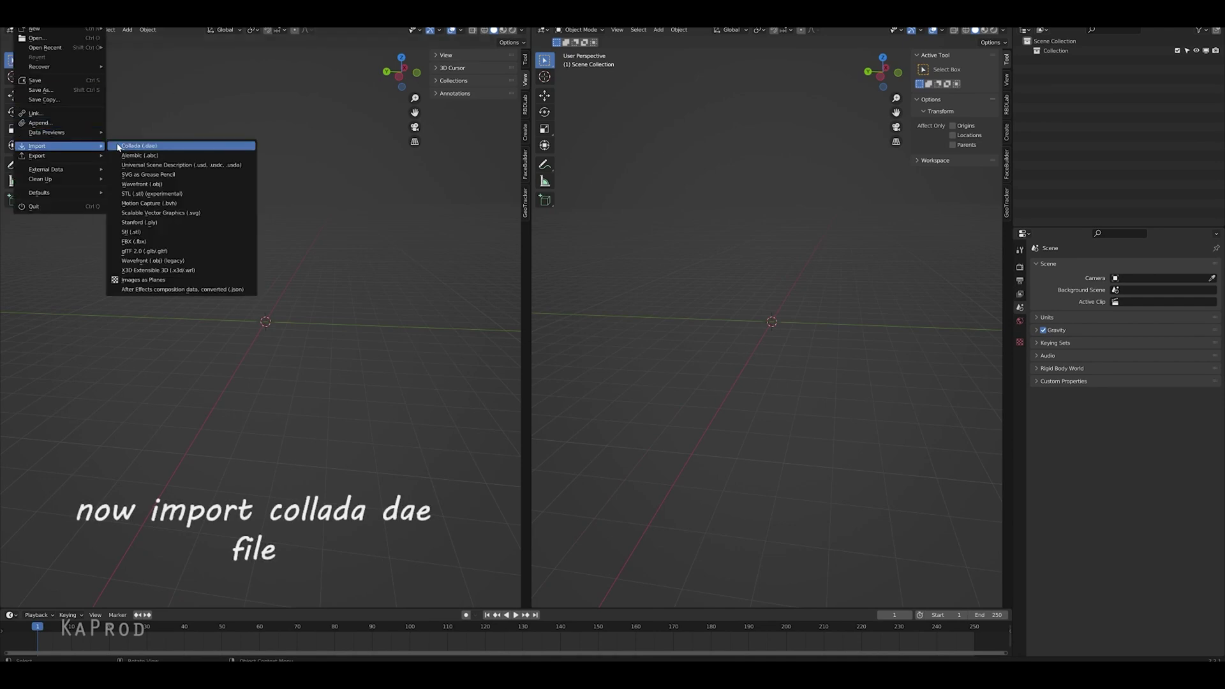
{"action": "left_click", "coordinate": [118, 147]}
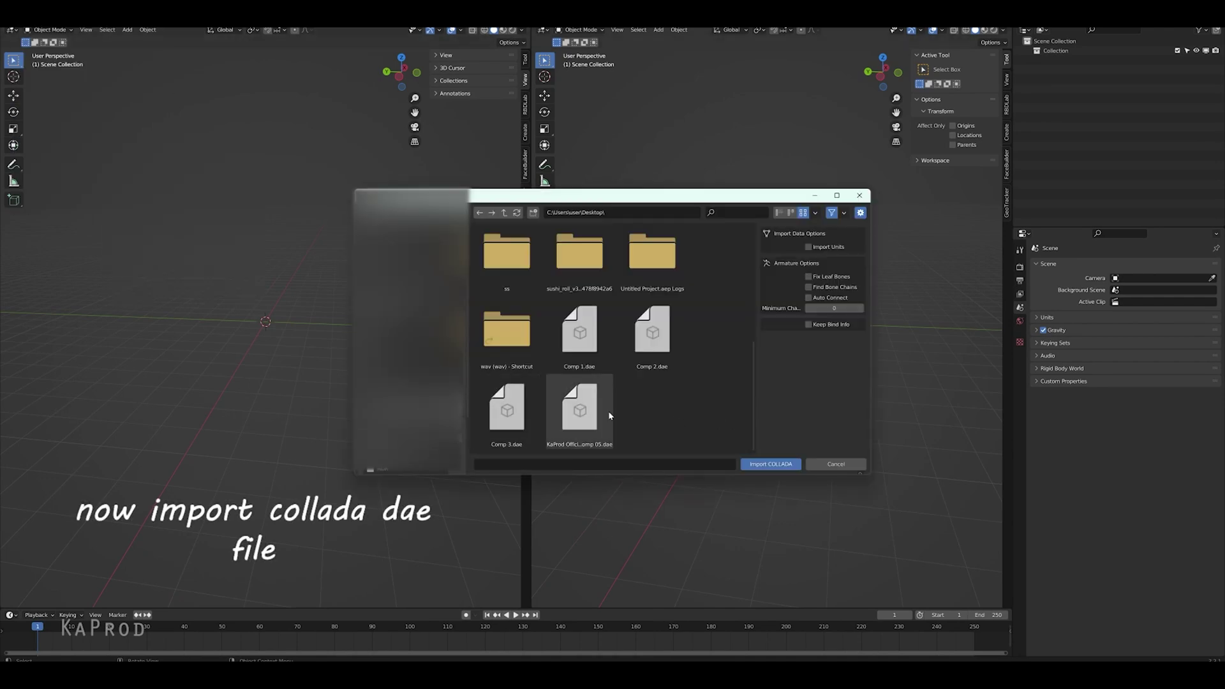
{"action": "double_click", "coordinate": [609, 415]}
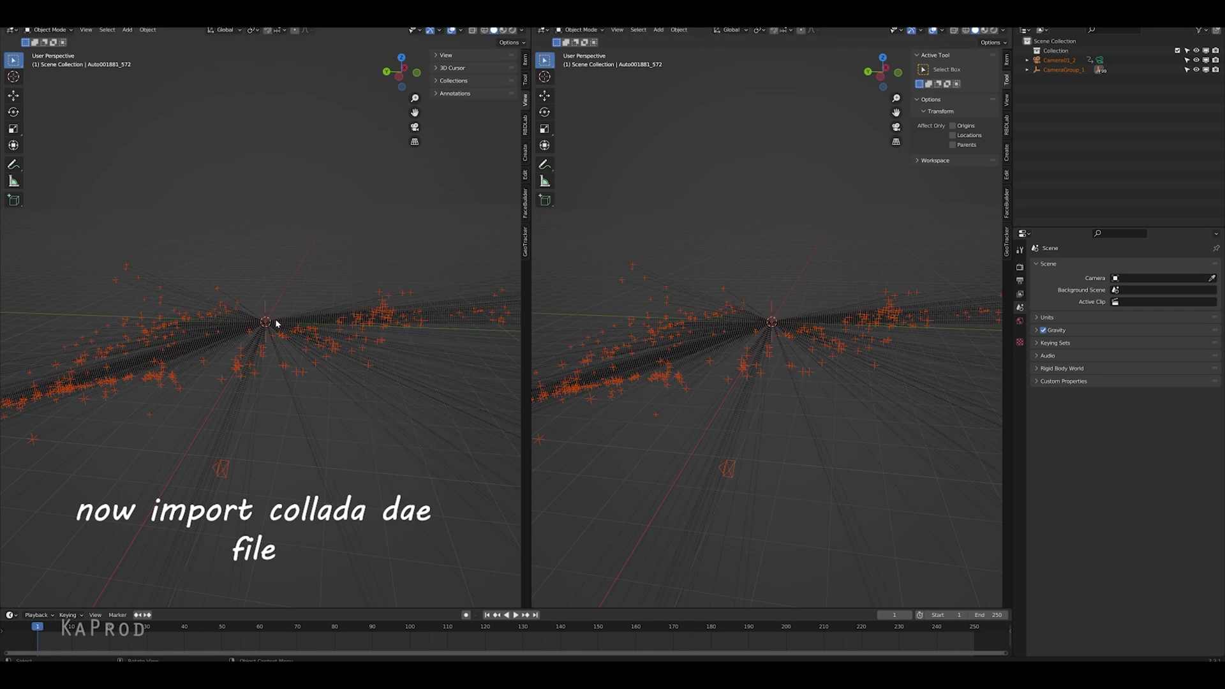
Step: Switch the left viewport to camera view and select Camera01_2
{"action": "left_click", "coordinate": [414, 127]}
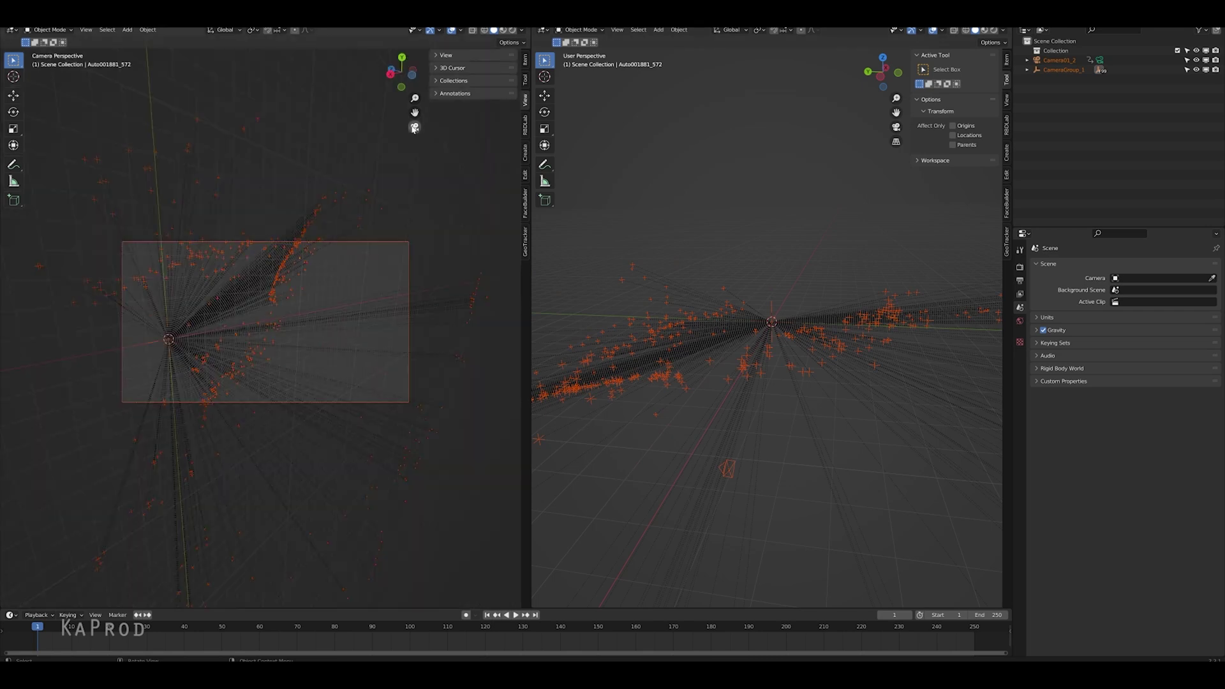
{"action": "left_click", "coordinate": [414, 127]}
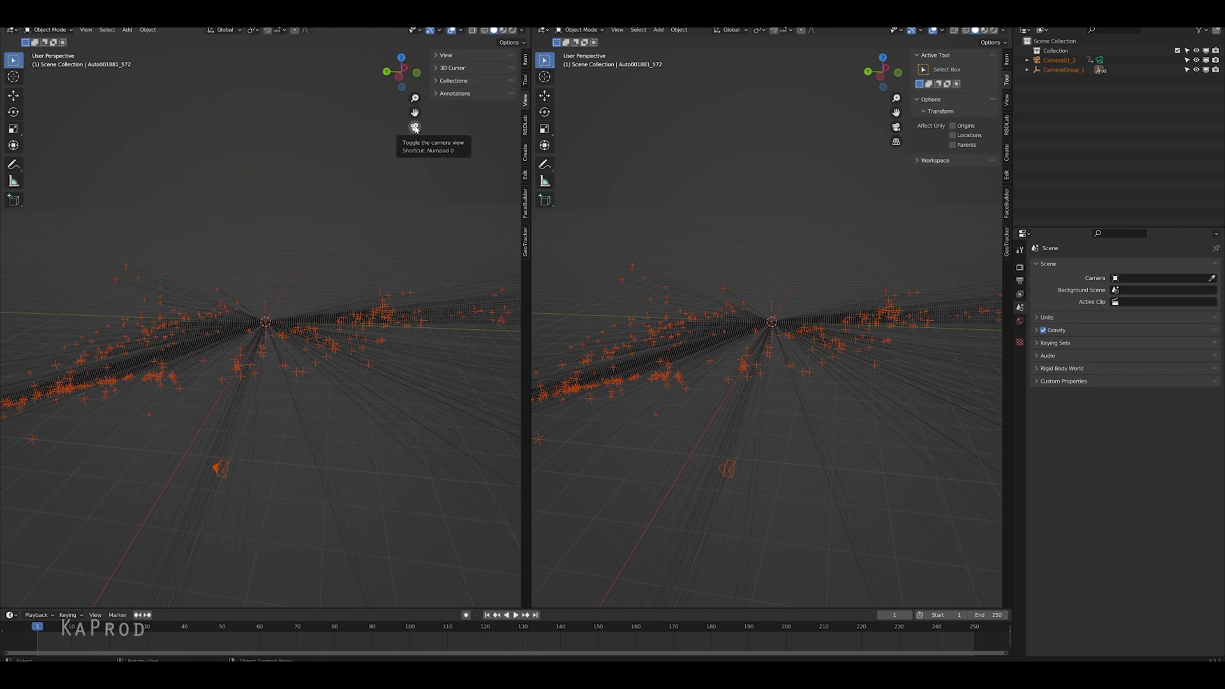
{"action": "left_click", "coordinate": [414, 127]}
{"action": "left_click", "coordinate": [396, 246]}
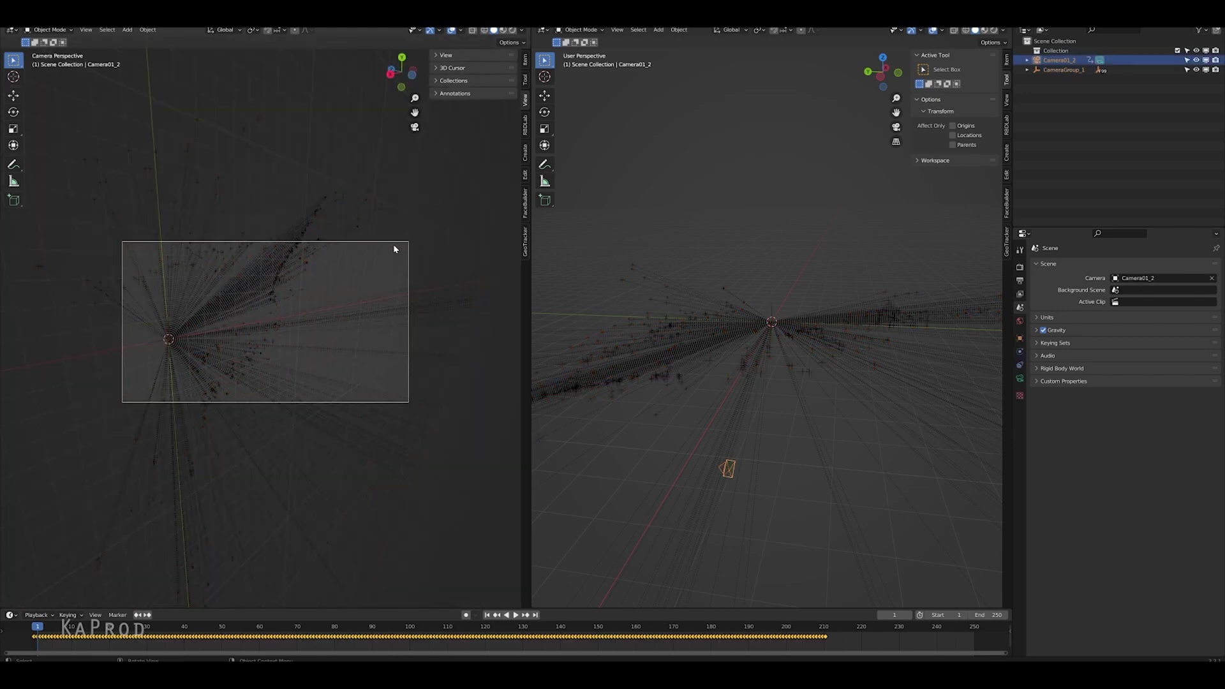
Step: Give Camera01_2 the KaProd beach TIF sequence as a background movie clip at opacity 1.0
{"action": "left_click", "coordinate": [1021, 378]}
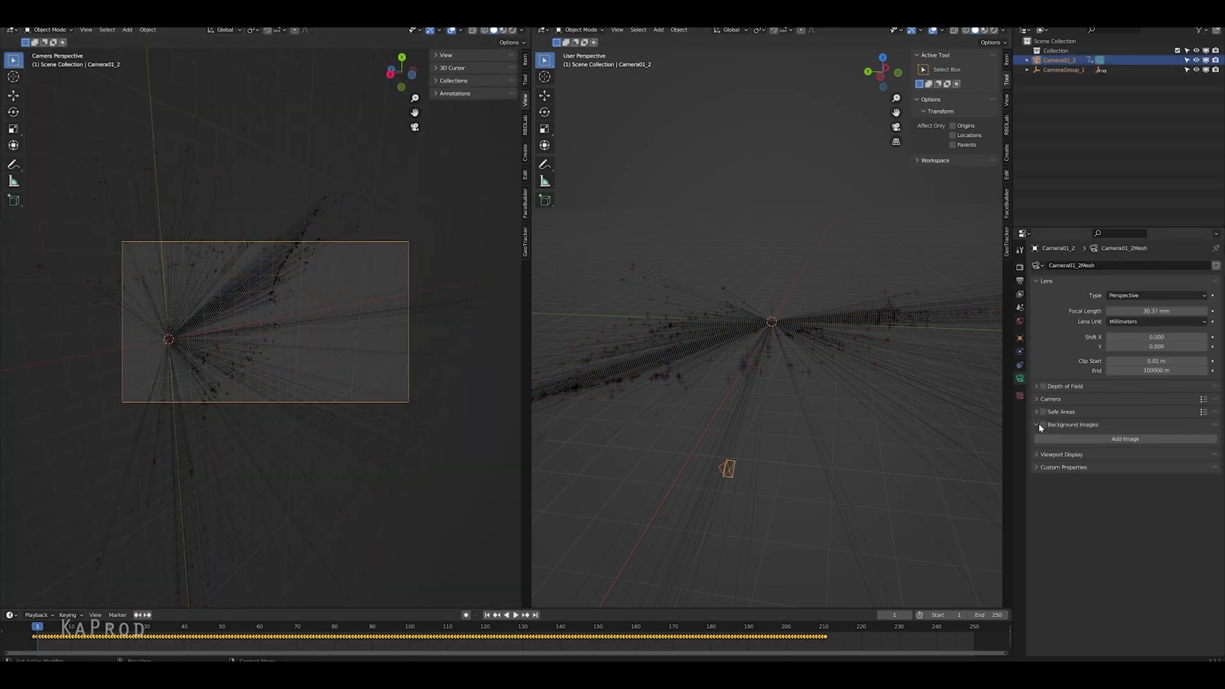
{"action": "left_click", "coordinate": [1071, 424]}
{"action": "left_click", "coordinate": [1124, 439]}
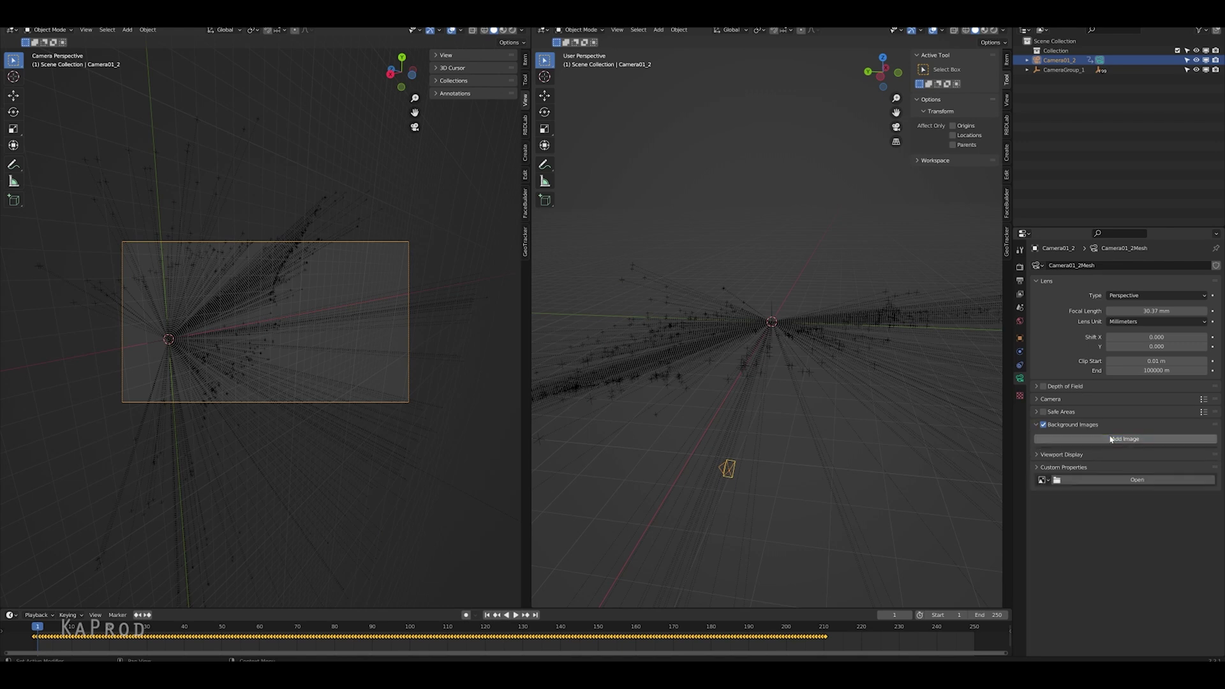
{"action": "left_click", "coordinate": [1188, 467]}
{"action": "left_click", "coordinate": [1140, 491]}
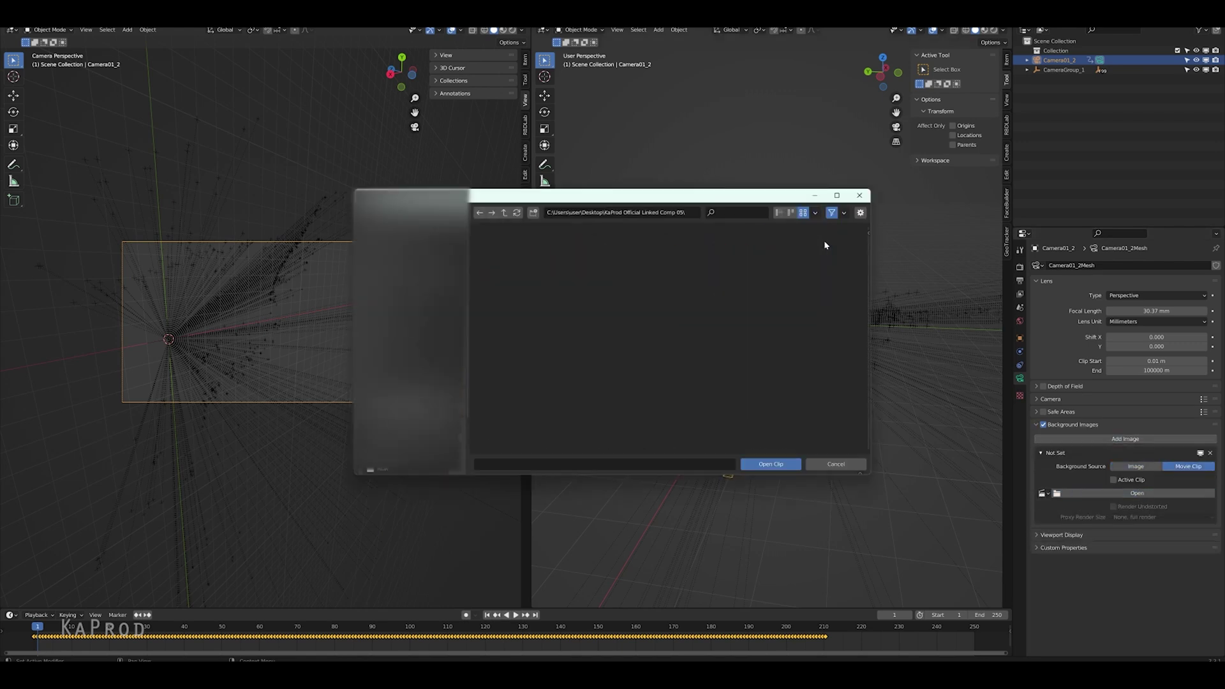
{"action": "left_click", "coordinate": [771, 464]}
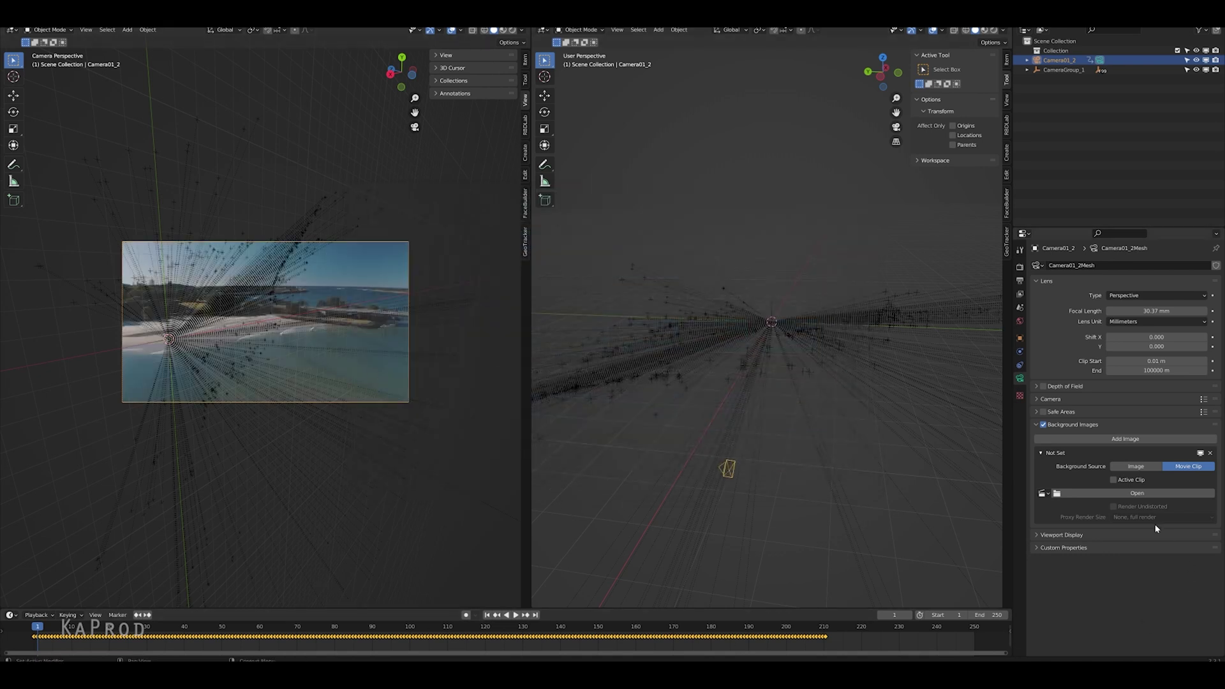
{"action": "left_click_drag", "start_coordinate": [1118, 558], "coordinate": [1215, 558]}
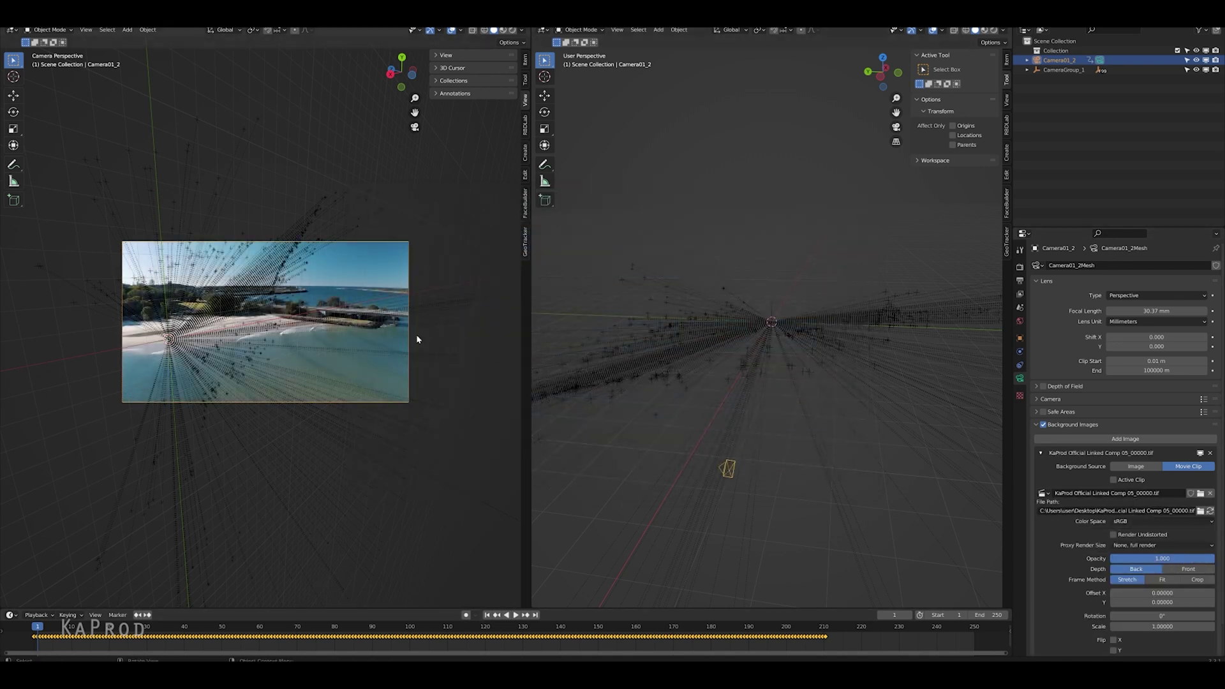
{"action": "left_click_drag", "start_coordinate": [349, 637], "coordinate": [826, 639]}
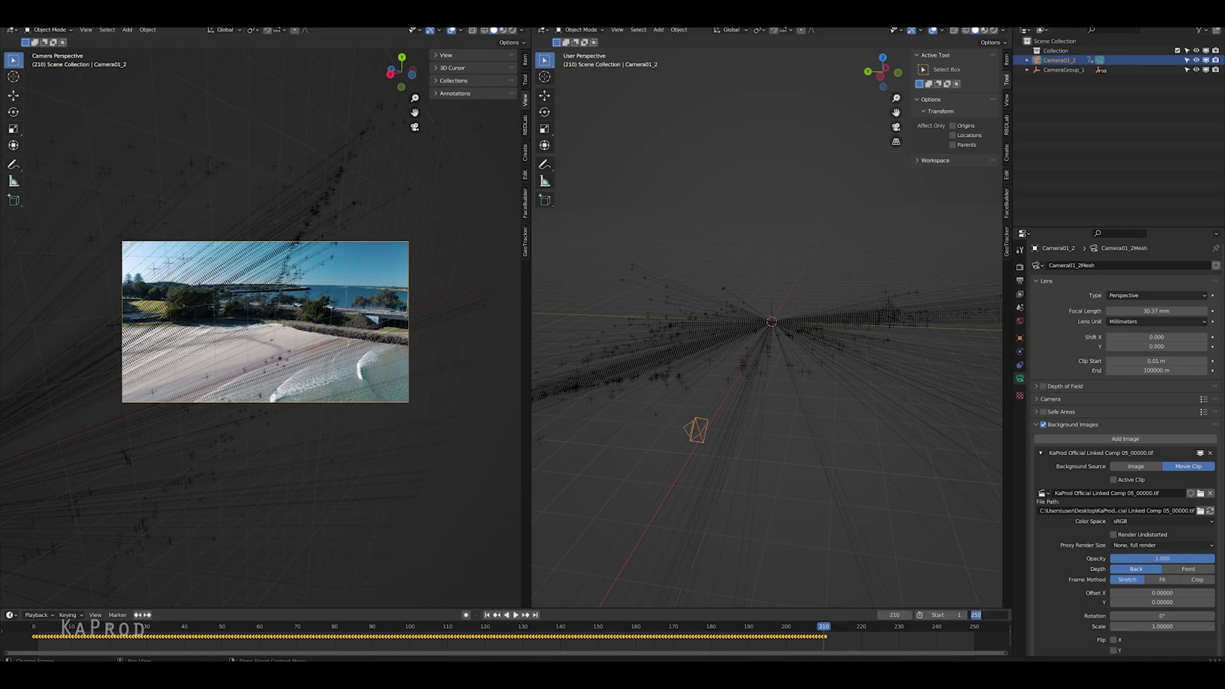
Step: Set the scene end frame to 210 and play back the camera animation
{"action": "key", "text": "ctrl+End"}
{"action": "left_click", "coordinate": [297, 619]}
{"action": "key", "text": "space"}
{"action": "key", "text": "Escape"}
Step: Add a plane mesh and scale it up
{"action": "key", "text": "shift+a"}
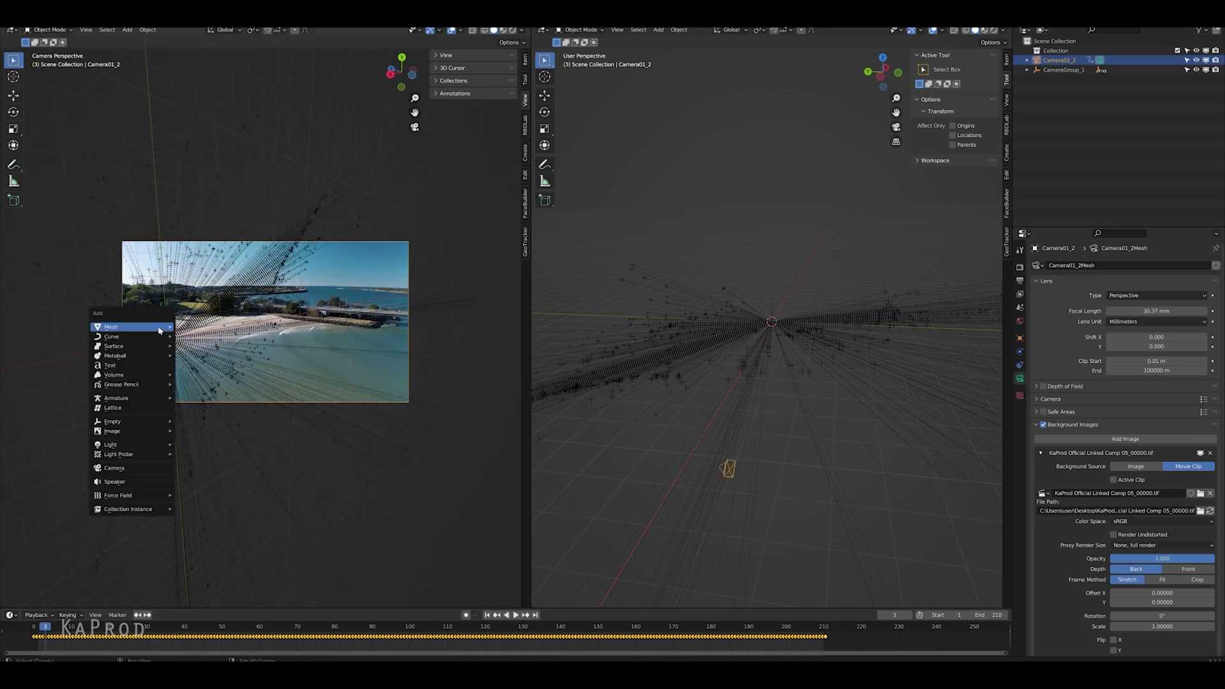
{"action": "left_click", "coordinate": [208, 329]}
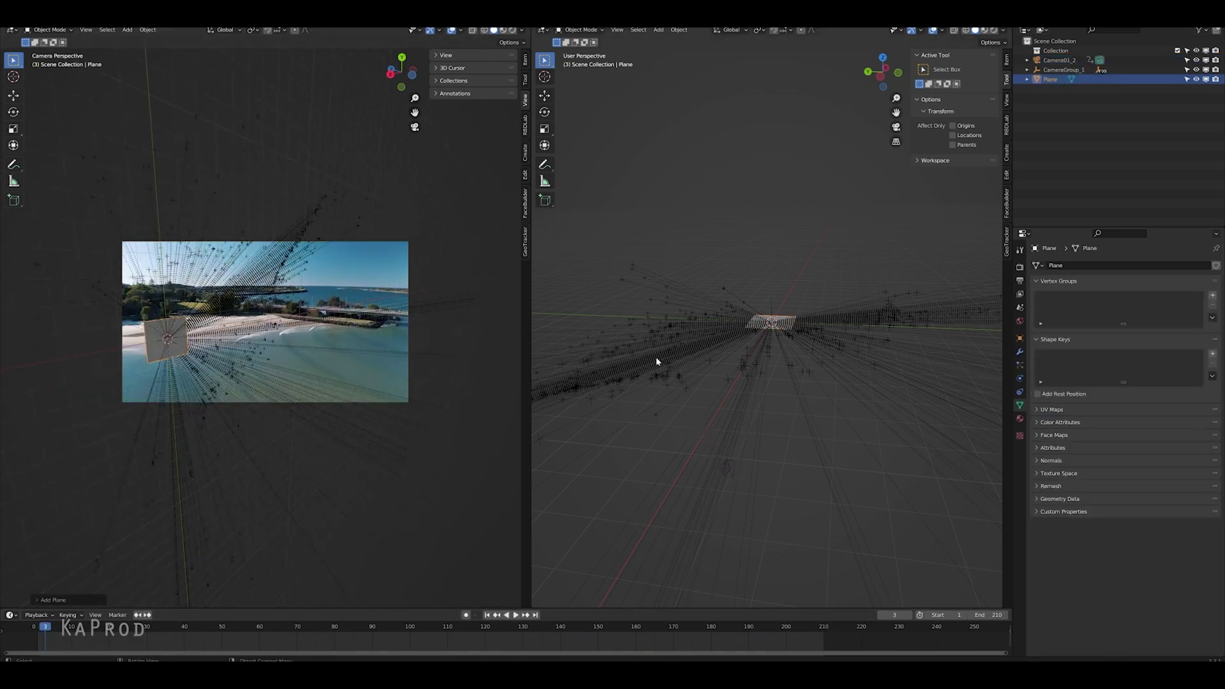
{"action": "key", "text": "s"}
{"action": "left_click", "coordinate": [881, 344]}
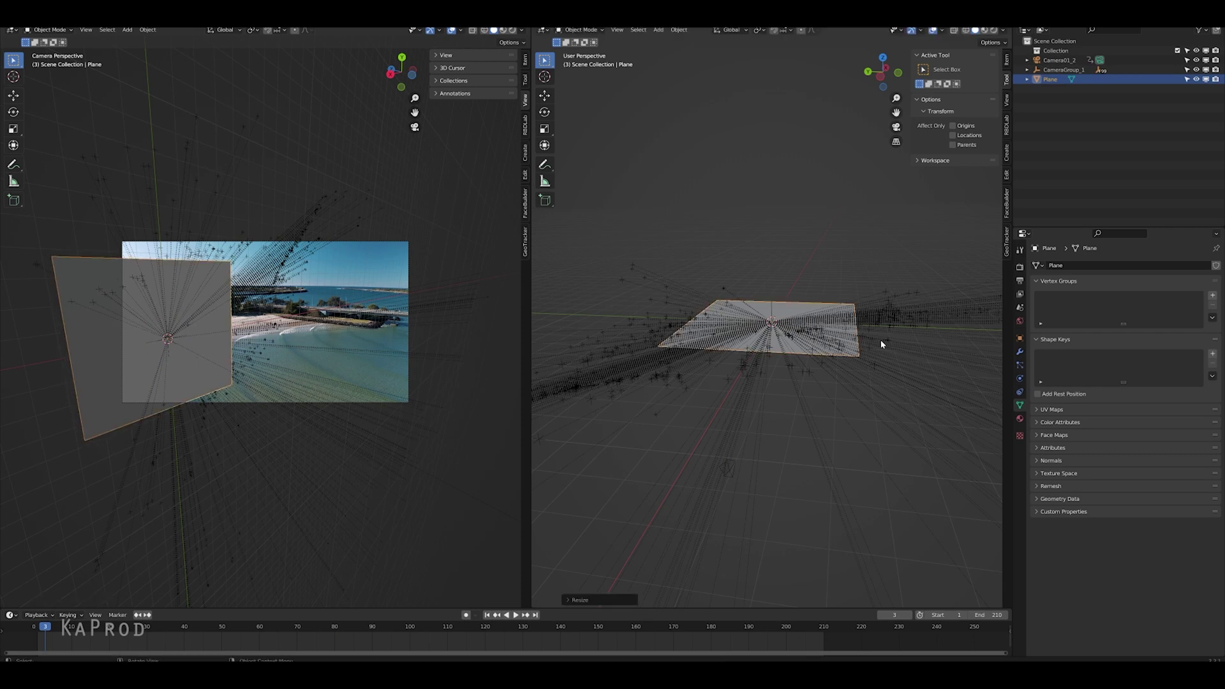
Step: Rotate the plane 90° about the X axis, checking it from front, top and side views
{"action": "key", "text": "KP_1"}
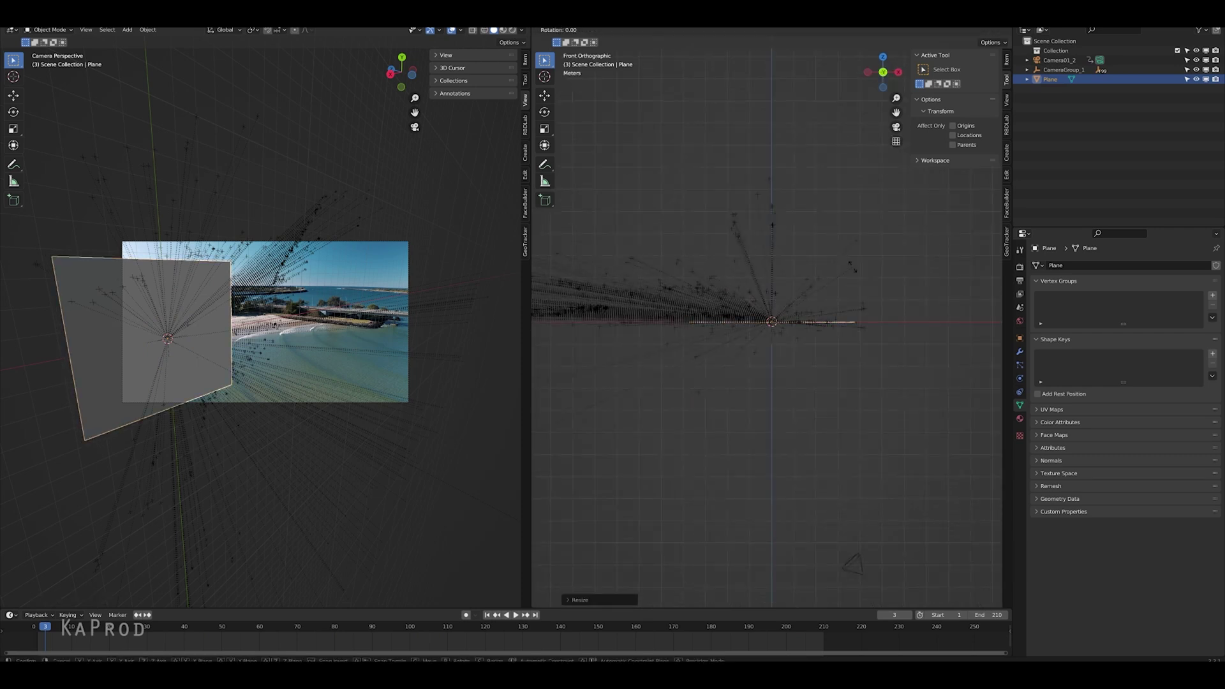
{"action": "key", "text": "KP_7"}
{"action": "key", "text": "KP_3"}
{"action": "key", "text": "r"}
{"action": "key", "text": "x"}
{"action": "key", "text": "9"}
{"action": "key", "text": "0"}
{"action": "key", "text": "Return"}
Step: Play the animation to check the plane against the tracked footage
{"action": "key", "text": "space"}
{"action": "left_click", "coordinate": [266, 631]}
{"action": "scroll", "coordinate": [268, 382], "scroll_direction": "down", "scroll_amount": 3}
{"action": "scroll", "coordinate": [776, 335], "scroll_direction": "up", "scroll_amount": 5}
{"action": "key", "text": "Escape"}
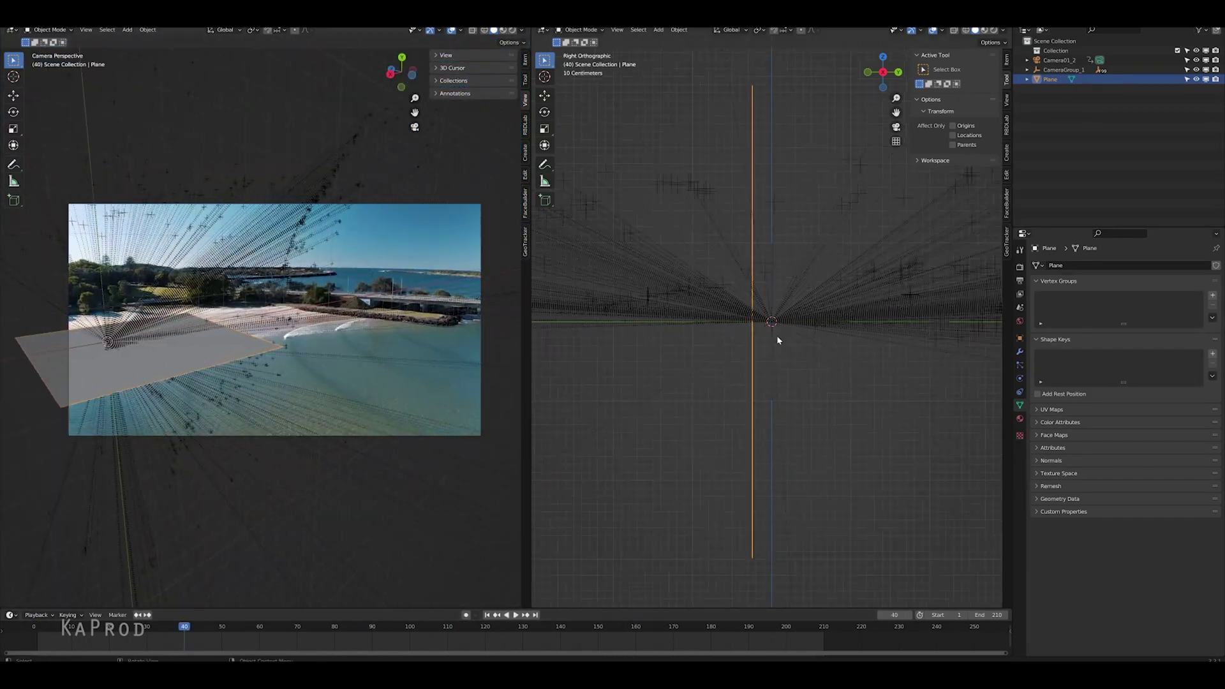
{"action": "key", "text": "space"}
Step: Add a Suzanne monkey head, rotate it, and move it along Y to stand on the plane
{"action": "key", "text": "shift+a"}
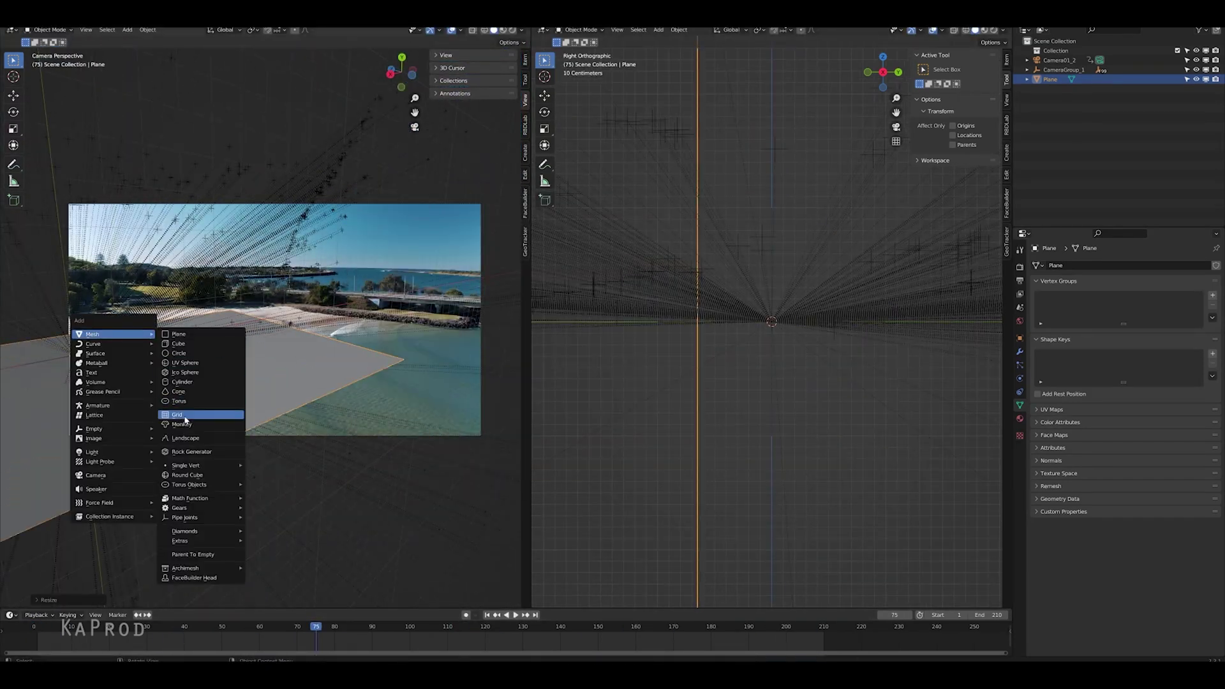
{"action": "left_click", "coordinate": [192, 416]}
{"action": "key", "text": "r"}
{"action": "key", "text": "ctrl+KP_7"}
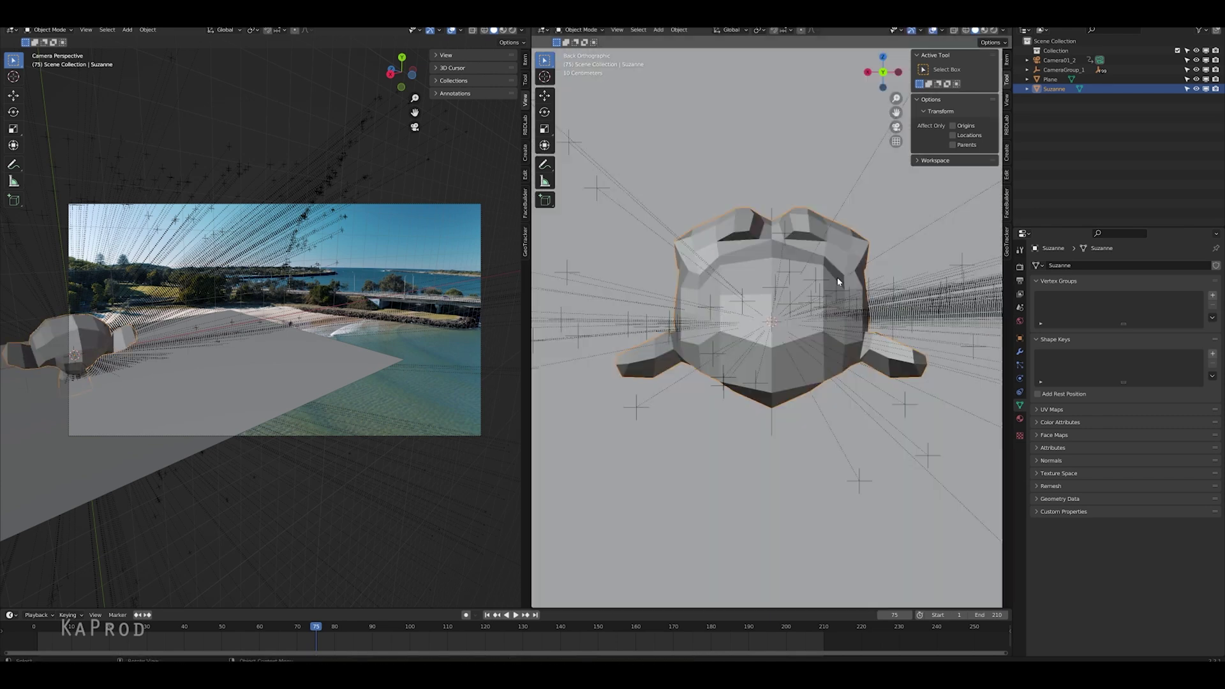
{"action": "left_click", "coordinate": [837, 290]}
{"action": "middle_click_drag", "start_coordinate": [837, 290], "coordinate": [798, 357]}
{"action": "key", "text": "g"}
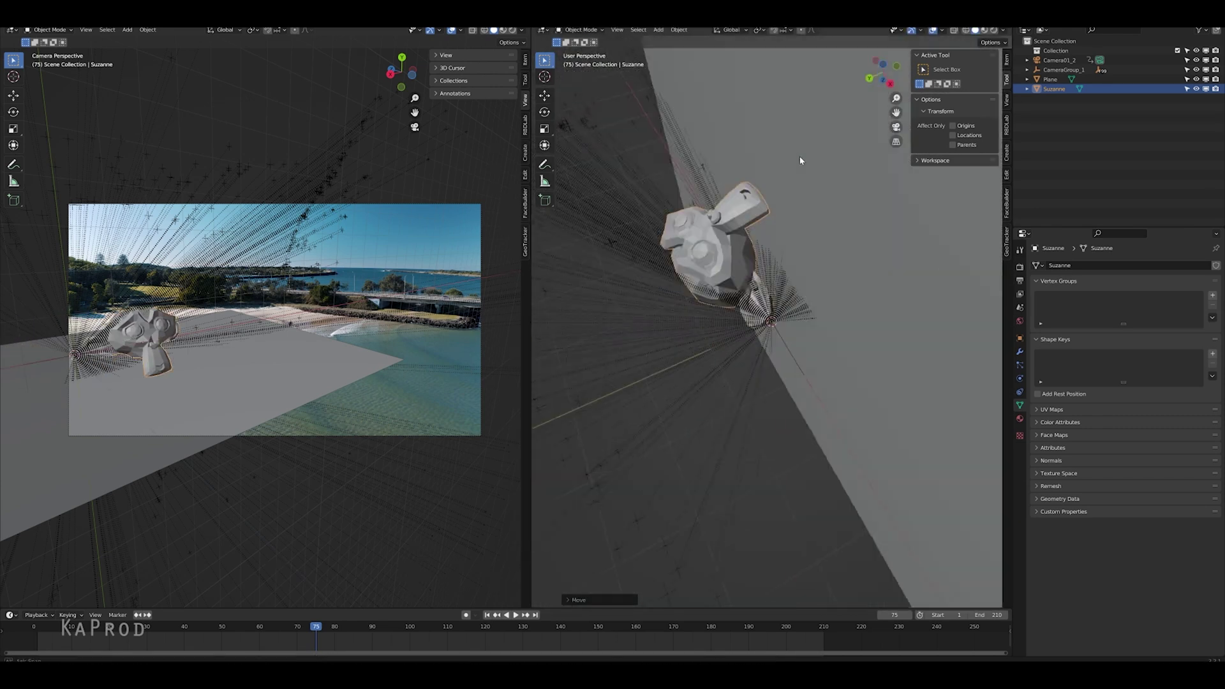
{"action": "key", "text": "y"}
{"action": "left_click", "coordinate": [761, 390]}
Step: Smooth Suzanne with a Subdivision Surface modifier
{"action": "left_click", "coordinate": [1019, 351]}
{"action": "left_click", "coordinate": [1085, 265]}
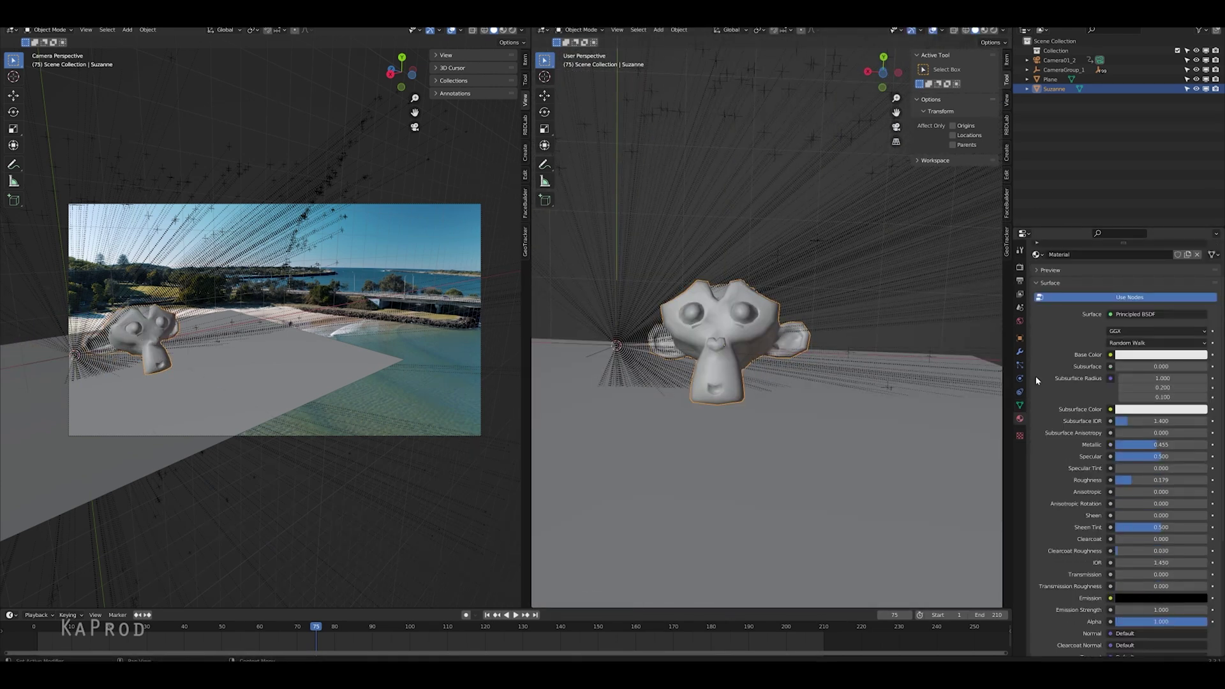
{"action": "left_click", "coordinate": [1035, 445]}
Step: Set the render engine to Cycles with GPU Compute and viewport denoising
{"action": "left_click", "coordinate": [1020, 267]}
{"action": "left_click", "coordinate": [1164, 265]}
{"action": "left_click", "coordinate": [1132, 300]}
{"action": "left_click", "coordinate": [1164, 289]}
{"action": "left_click", "coordinate": [1130, 311]}
{"action": "left_click", "coordinate": [1050, 367]}
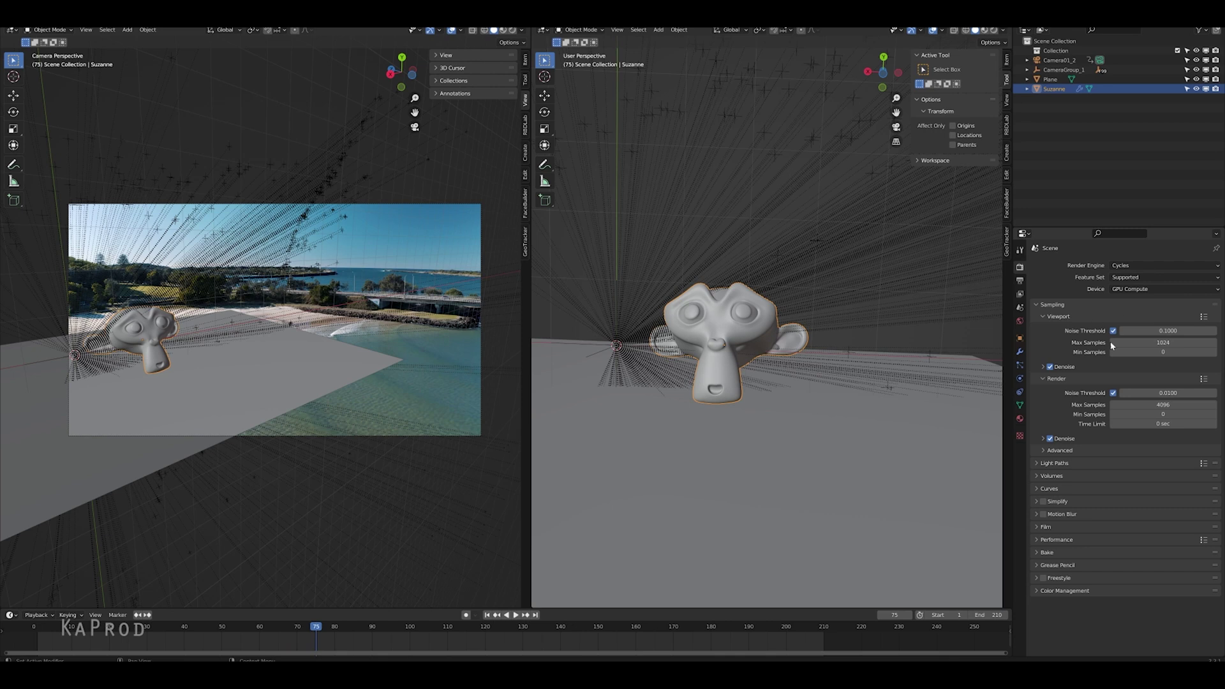
Step: Cap final render samples at 128, enable a transparent film background, and save
{"action": "left_click", "coordinate": [1174, 404]}
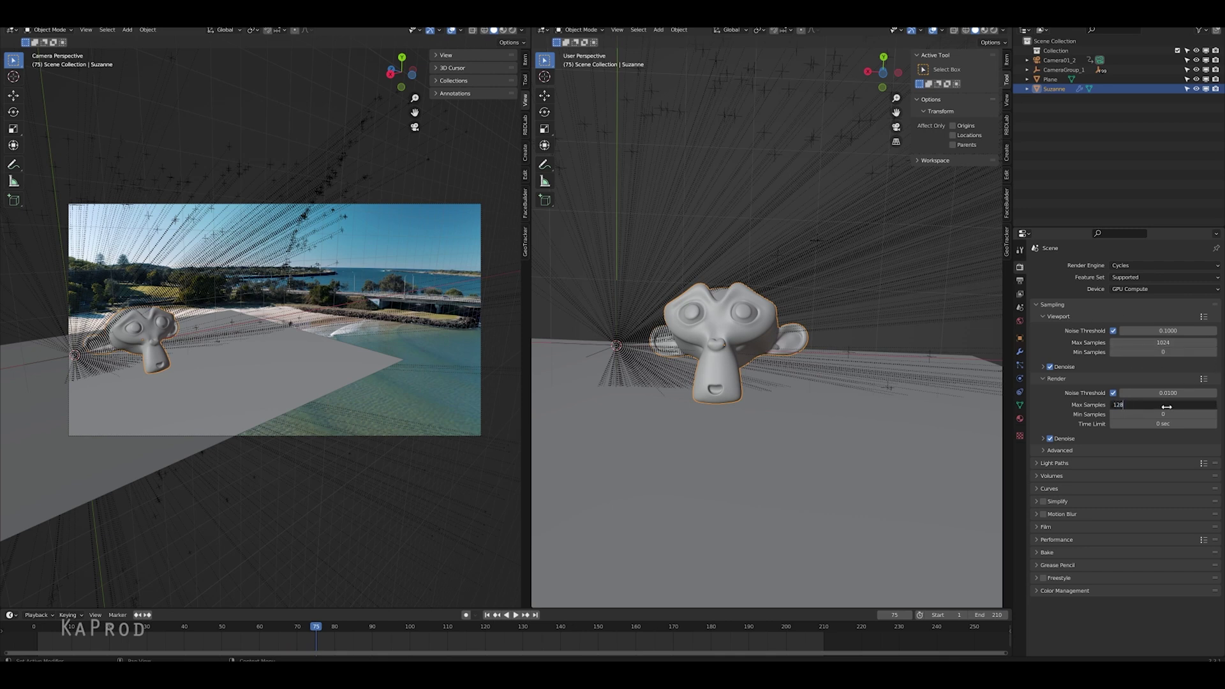
{"action": "key", "text": "Return"}
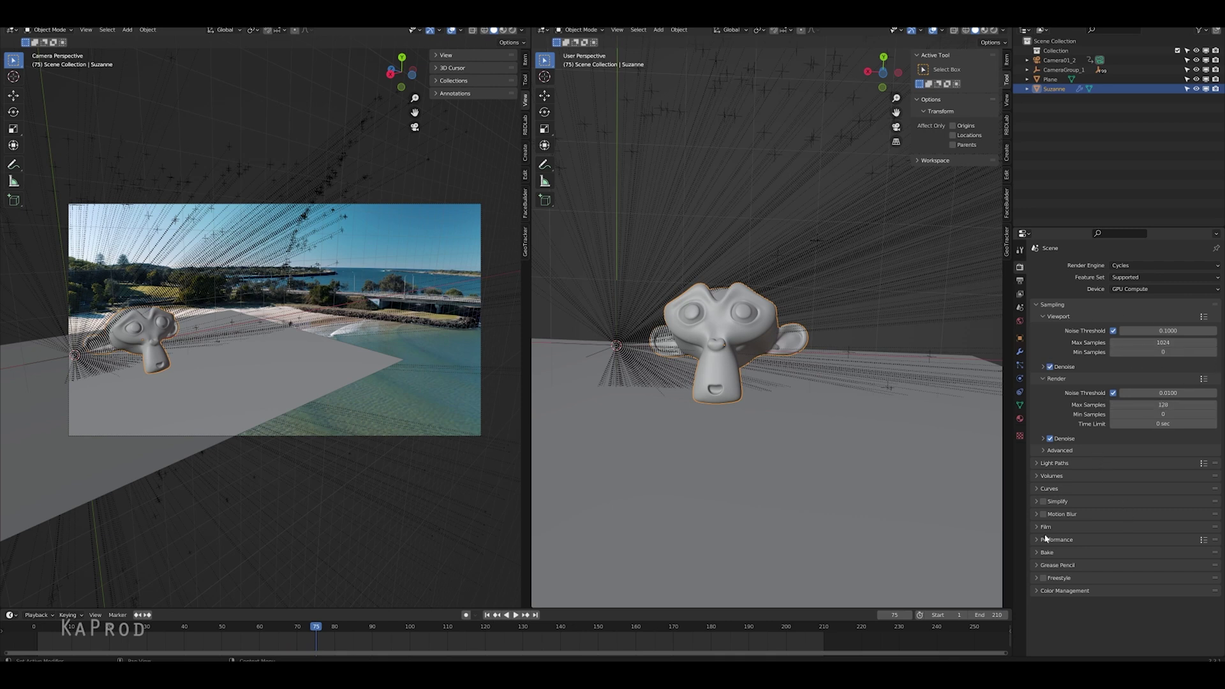
{"action": "left_click", "coordinate": [1045, 527]}
{"action": "key", "text": "ctrl+s"}
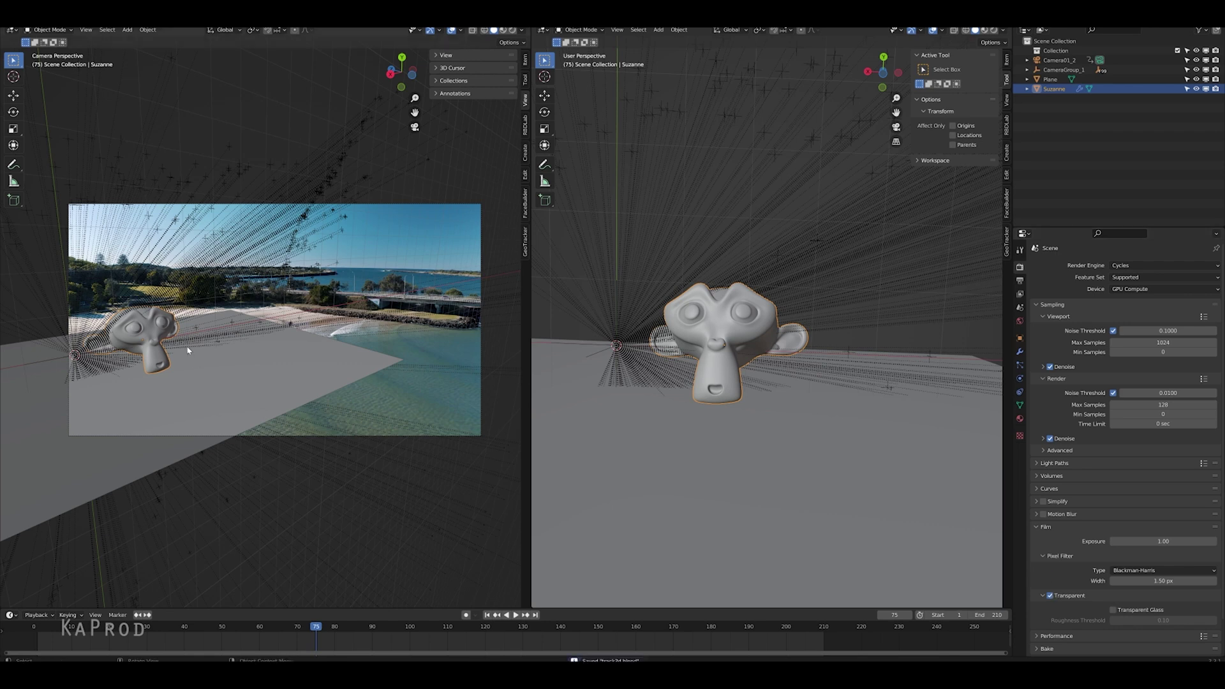
Step: Mark the ground plane as a shadow catcher in its Visibility settings
{"action": "left_click", "coordinate": [1019, 338]}
{"action": "left_click", "coordinate": [1050, 79]}
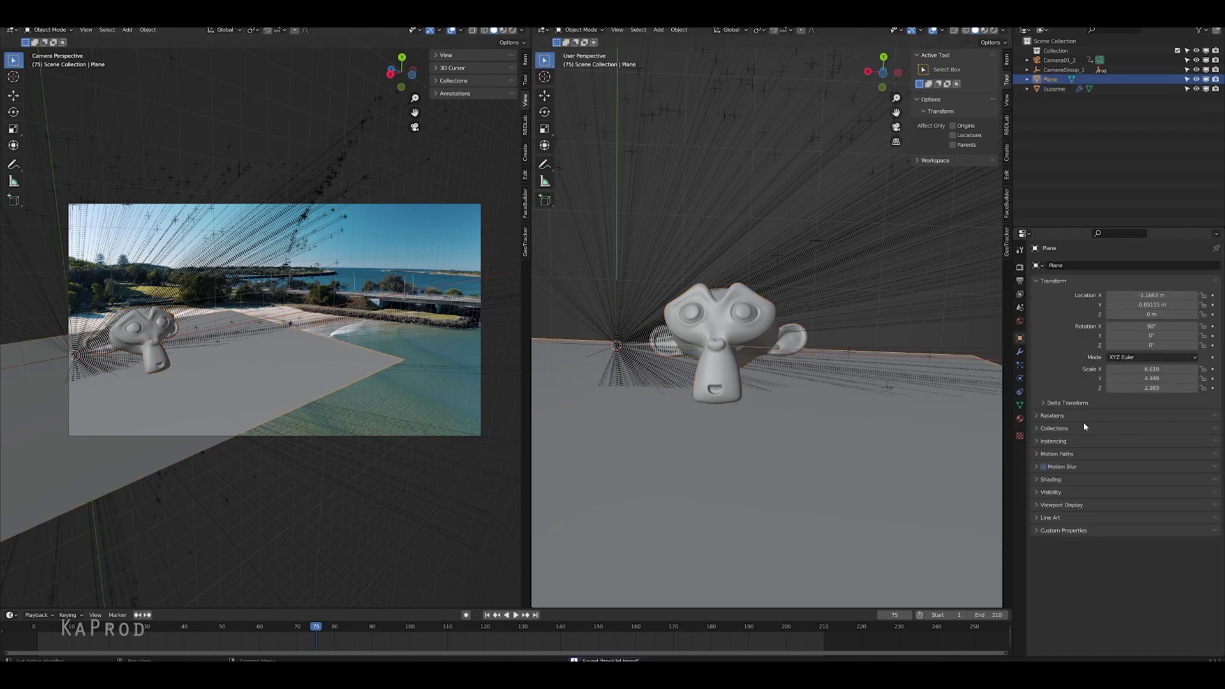
{"action": "left_click", "coordinate": [1051, 492]}
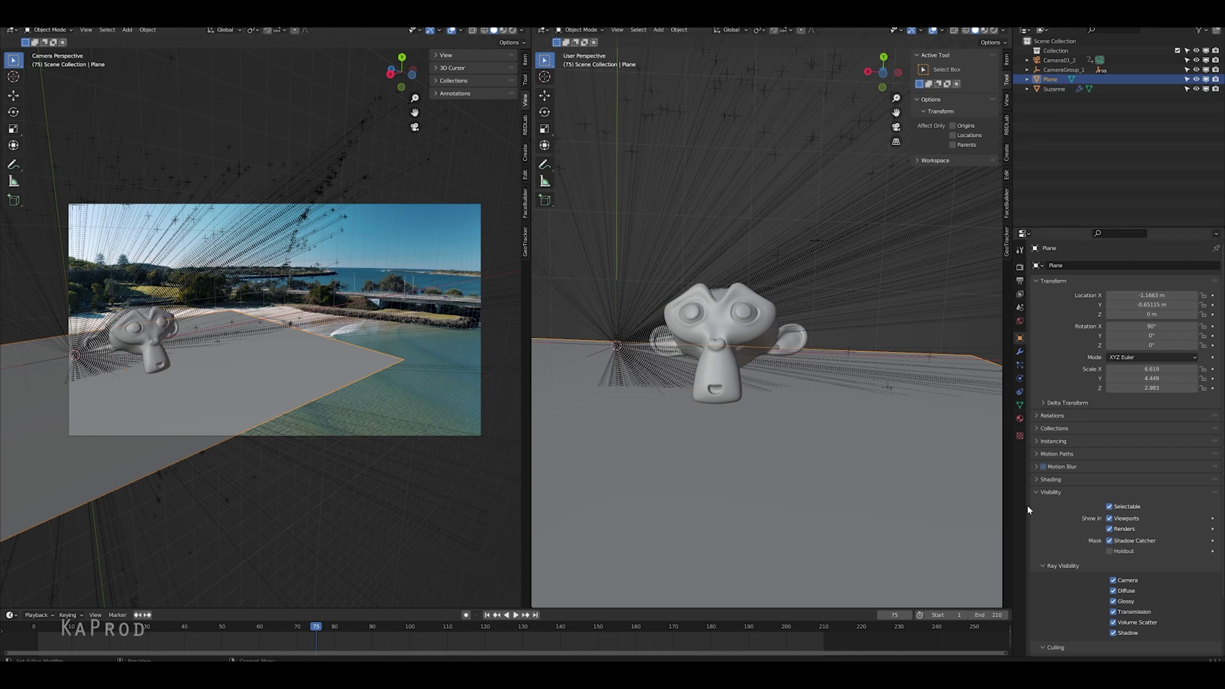
{"action": "left_click", "coordinate": [1076, 491]}
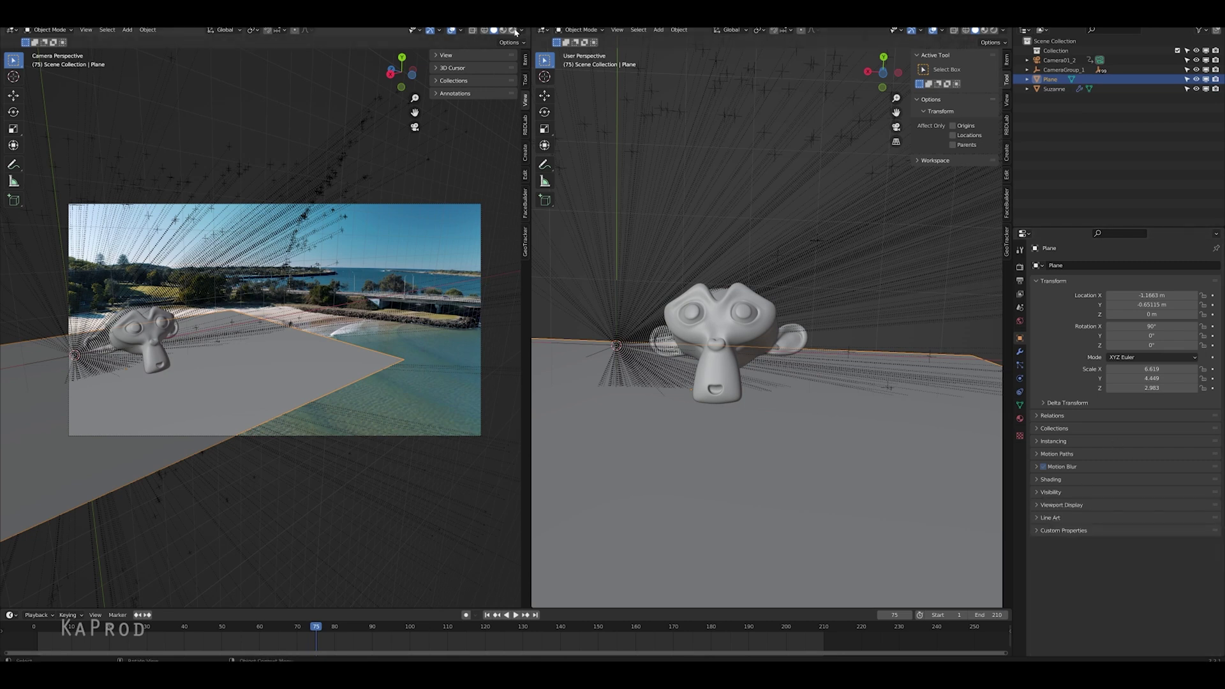
Step: Preview rendered shading and load buikslotermeerplein_4k.exr as the world environment texture
{"action": "left_click", "coordinate": [514, 30]}
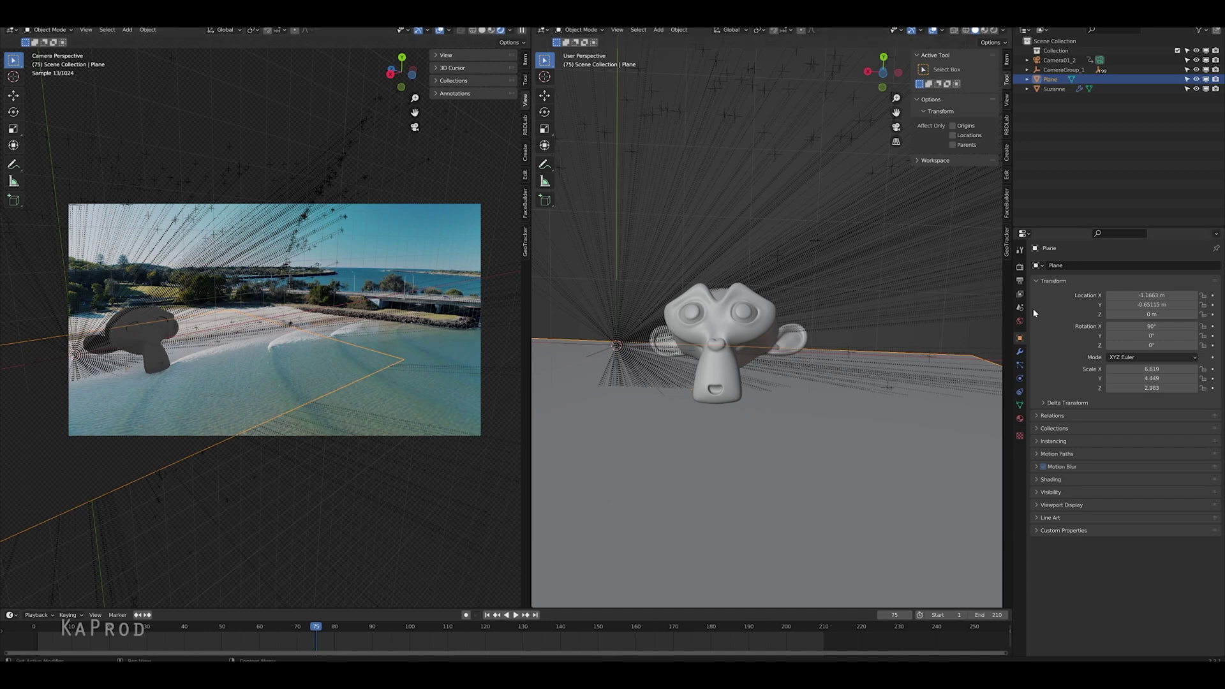
{"action": "left_click", "coordinate": [1019, 321]}
{"action": "left_click", "coordinate": [1111, 324]}
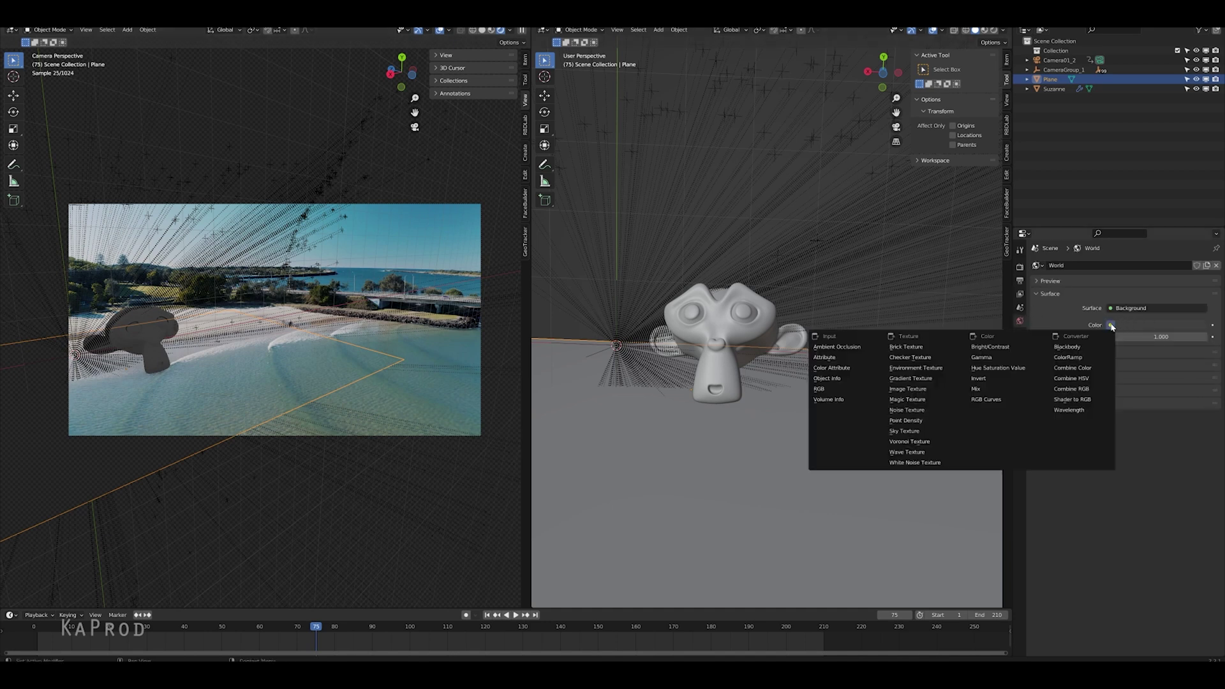
{"action": "left_click", "coordinate": [915, 367]}
{"action": "left_click", "coordinate": [1178, 336]}
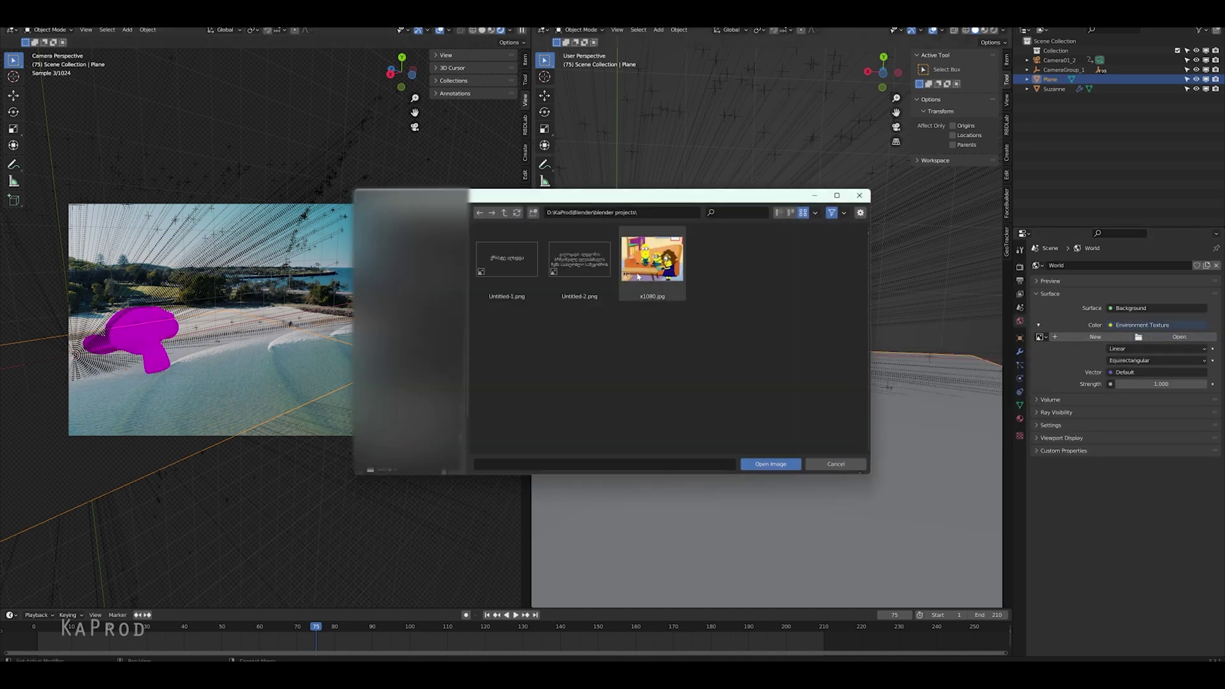
{"action": "left_click", "coordinate": [505, 213]}
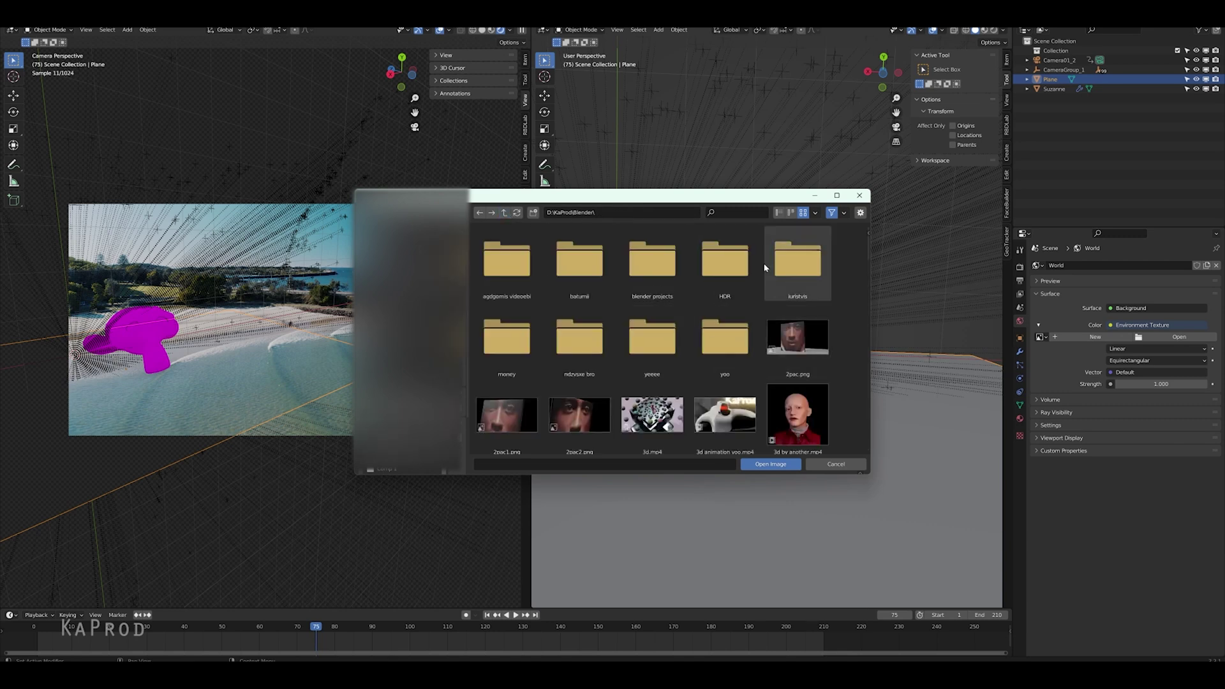
{"action": "double_click", "coordinate": [721, 268]}
{"action": "double_click", "coordinate": [507, 258]}
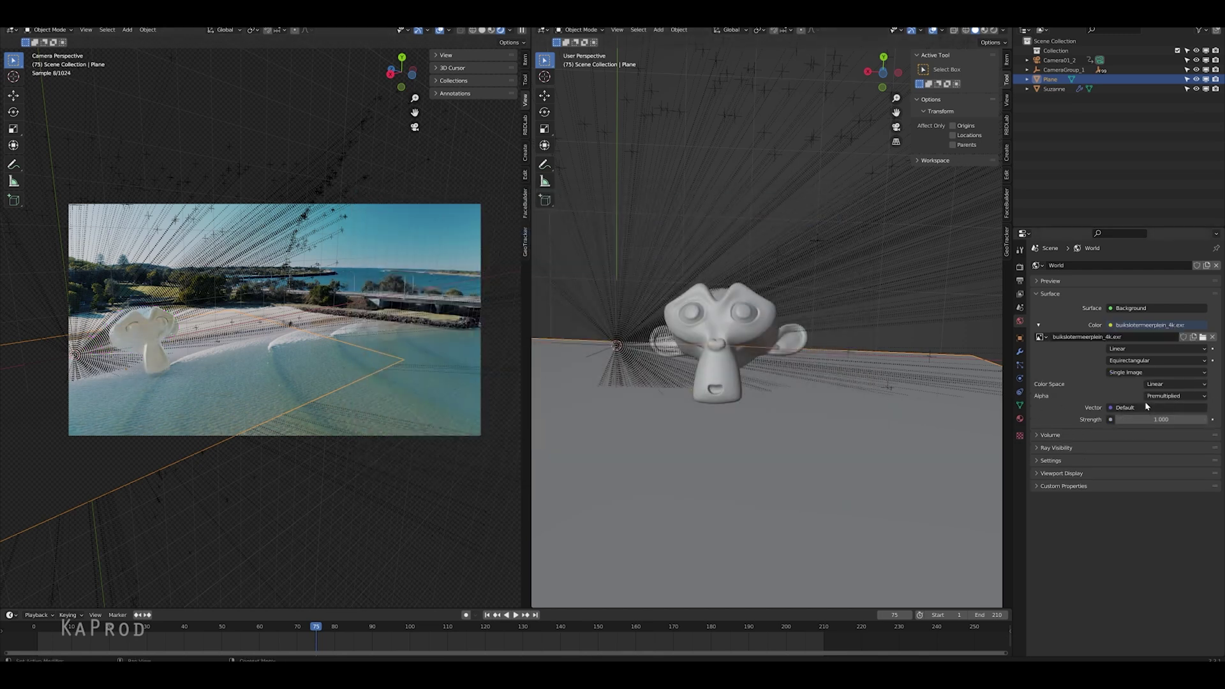
Step: Lower the world strength to 0.800 and add a Sun lamp
{"action": "left_click", "coordinate": [1118, 420]}
{"action": "left_click", "coordinate": [1118, 420]}
{"action": "left_click", "coordinate": [1117, 419]}
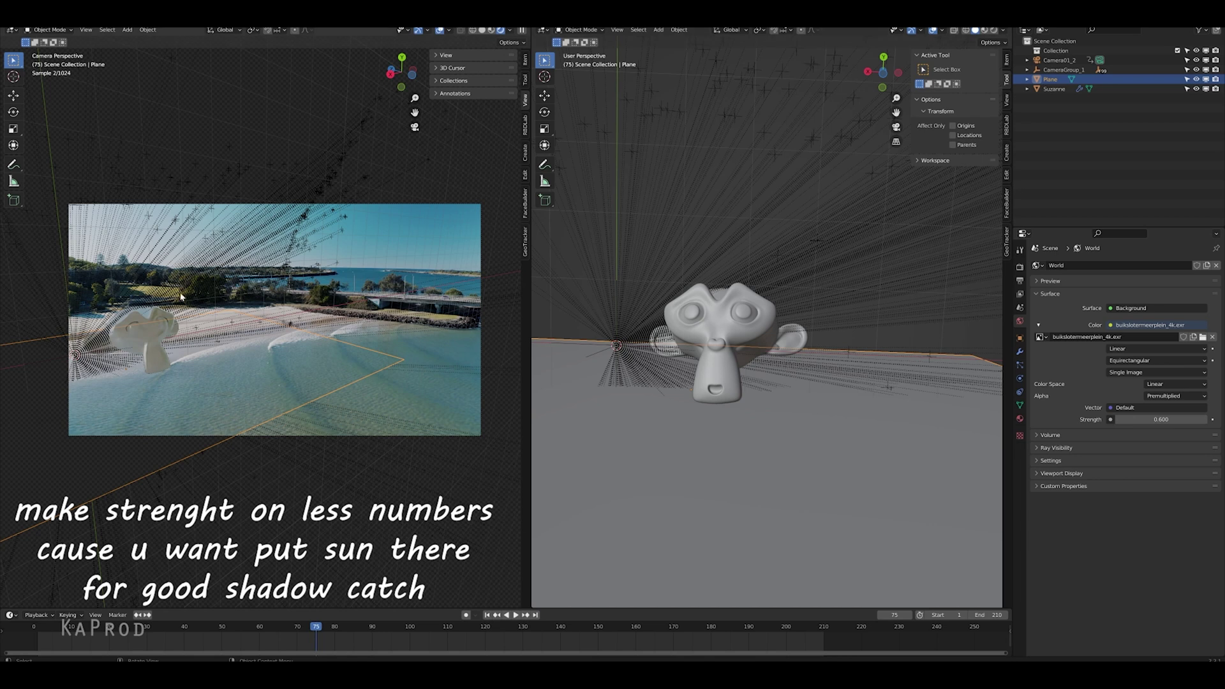
{"action": "key", "text": "shift+a"}
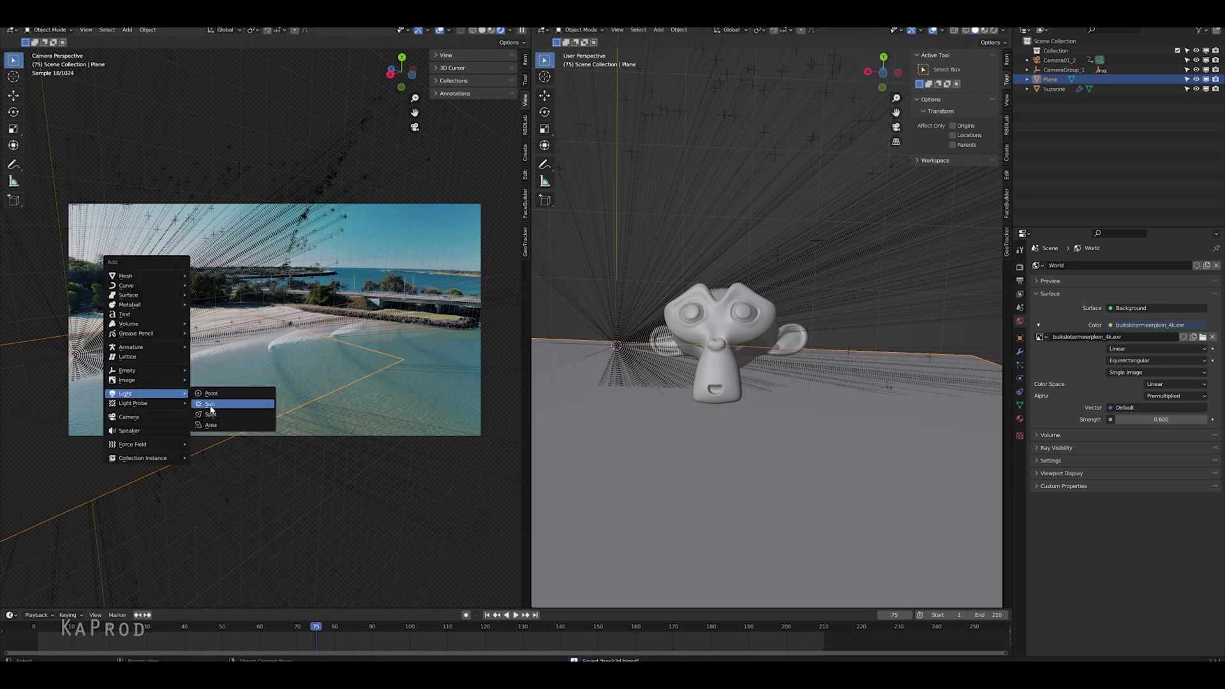
{"action": "left_click", "coordinate": [210, 409]}
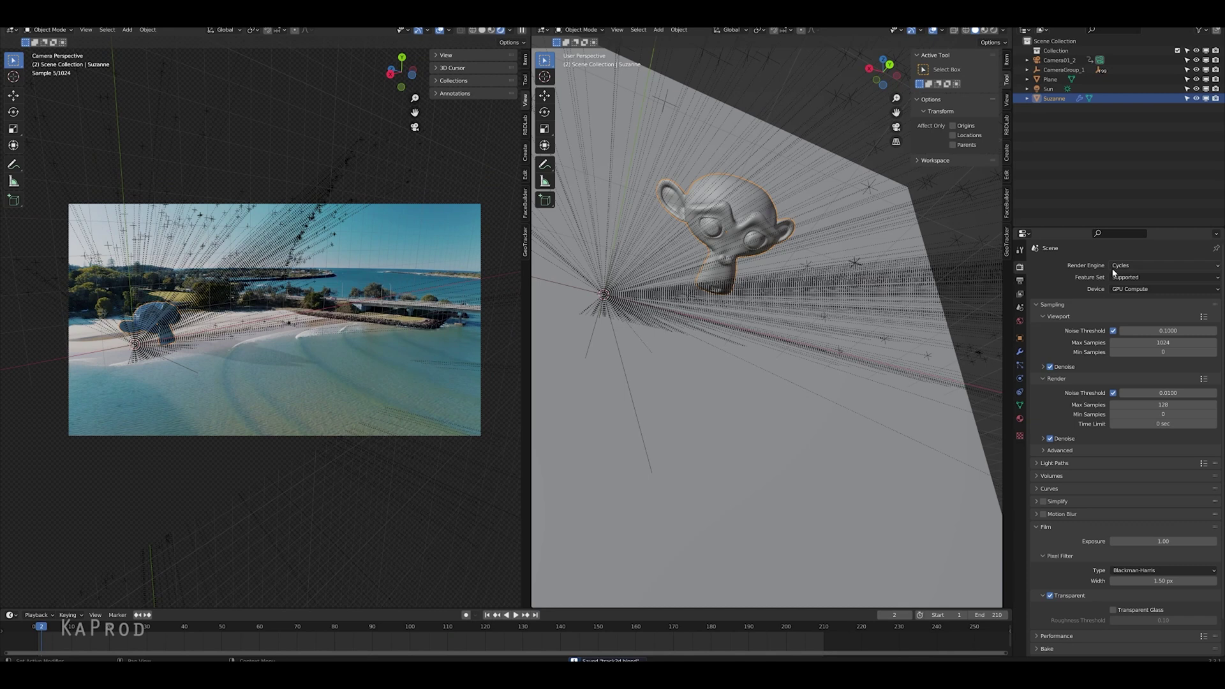
Step: Switch the render engine to Eevee, play the tracked shot, then stop and save
{"action": "left_click", "coordinate": [1123, 265]}
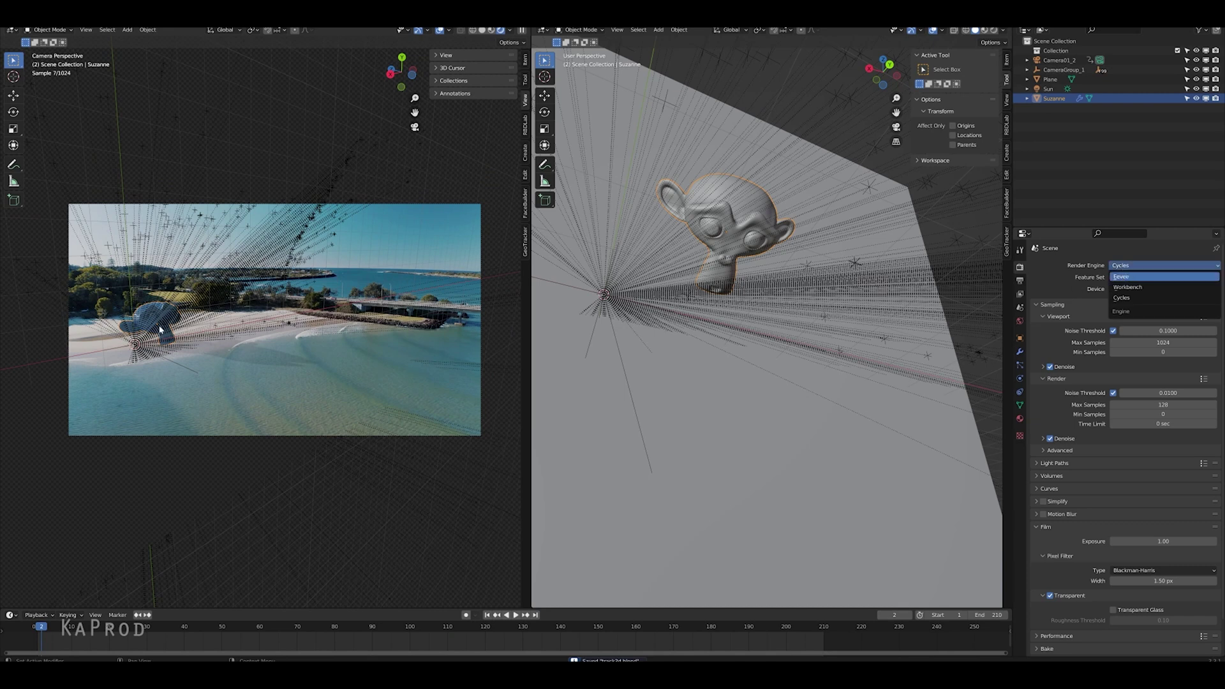
{"action": "left_click", "coordinate": [1129, 277]}
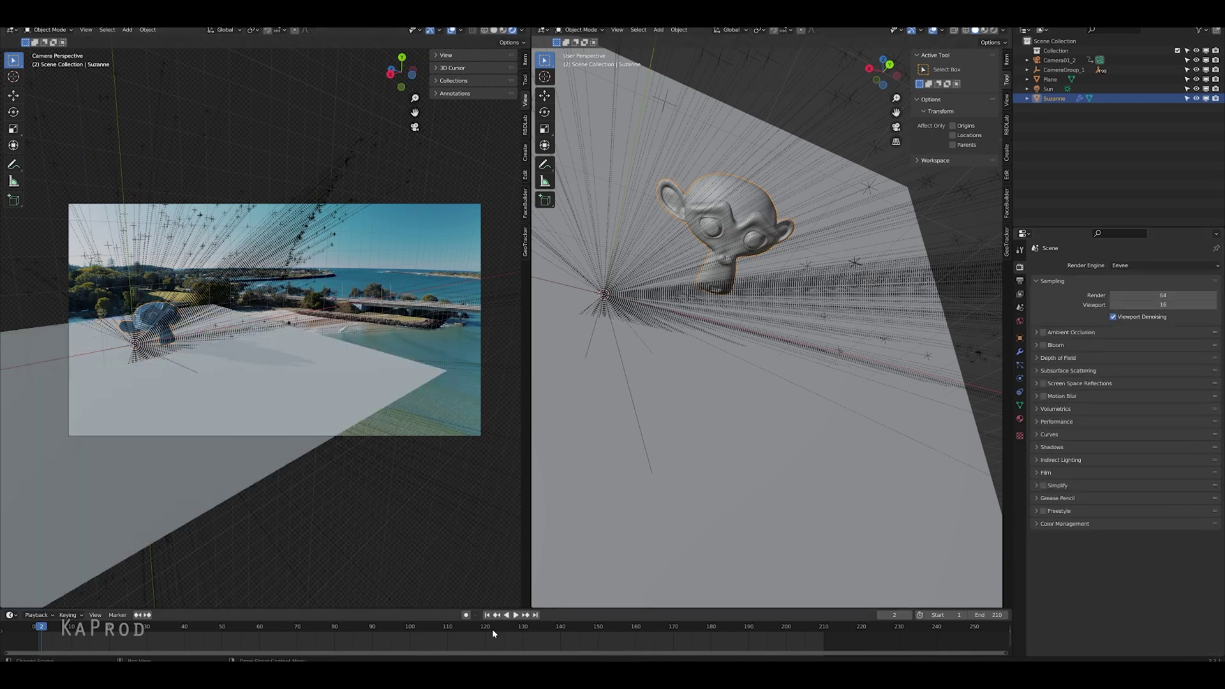
{"action": "left_click", "coordinate": [515, 615]}
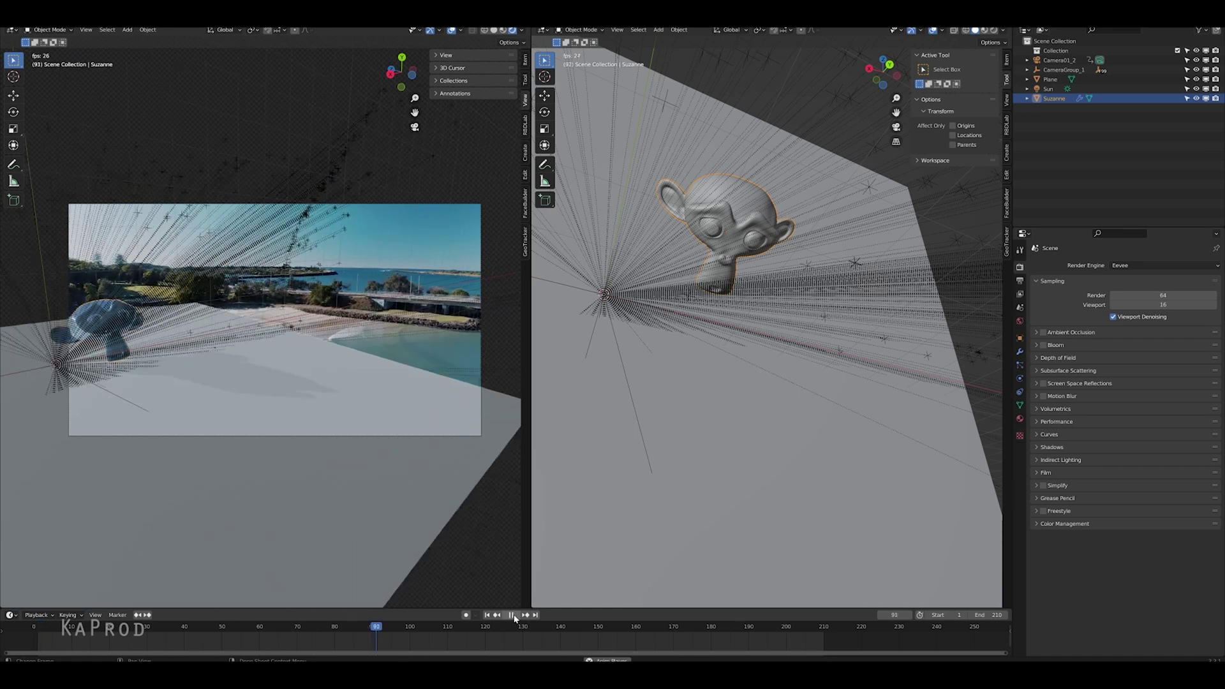
{"action": "key", "text": "Escape"}
{"action": "key", "text": "ctrl+s"}
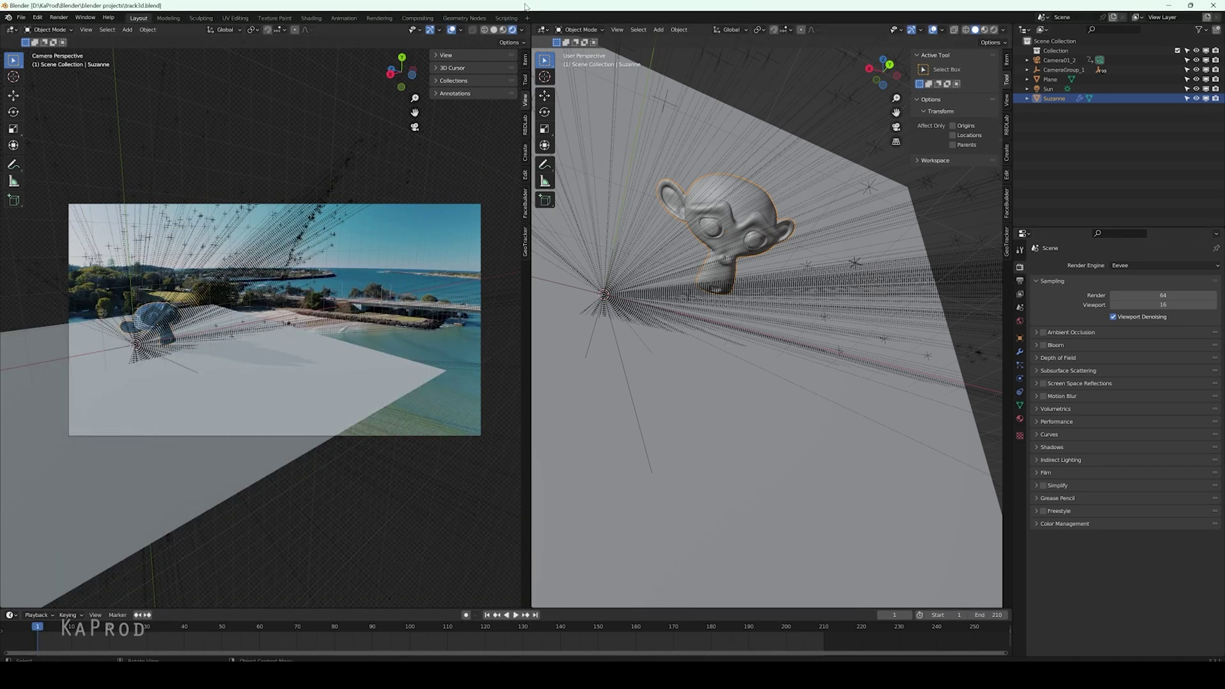
Step: Enable compositing nodes and insert a Glare node between Render Layers and Composite
{"action": "left_click", "coordinate": [421, 18]}
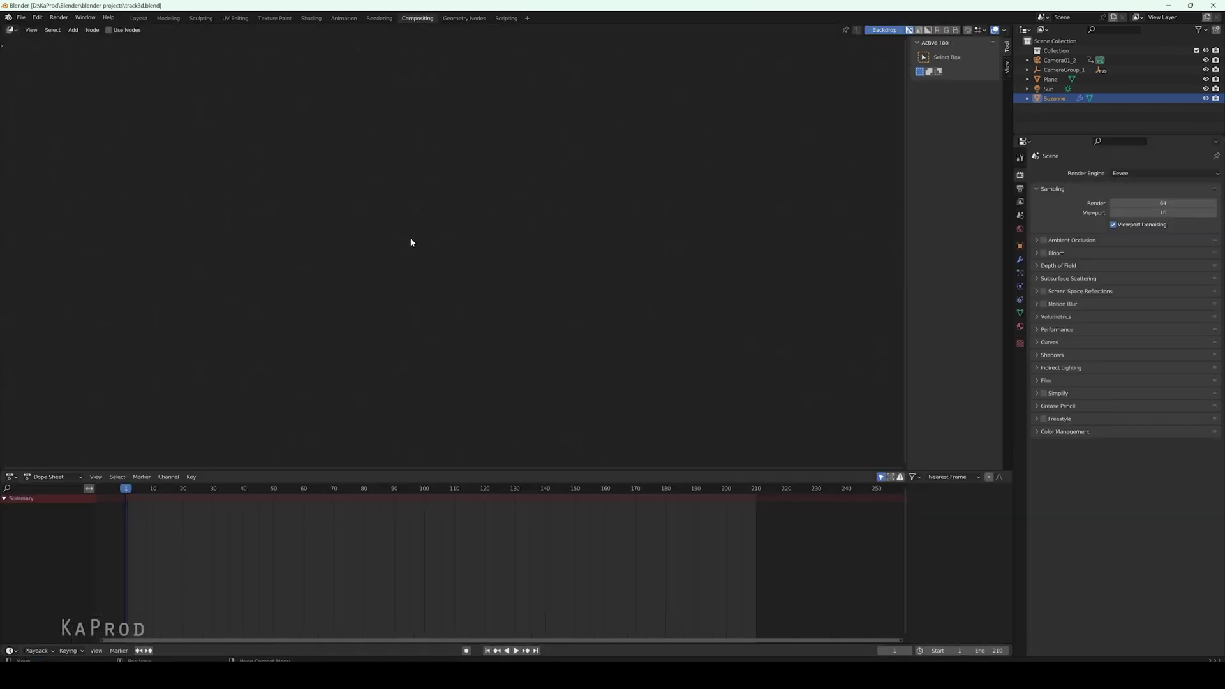
{"action": "left_click", "coordinate": [108, 30]}
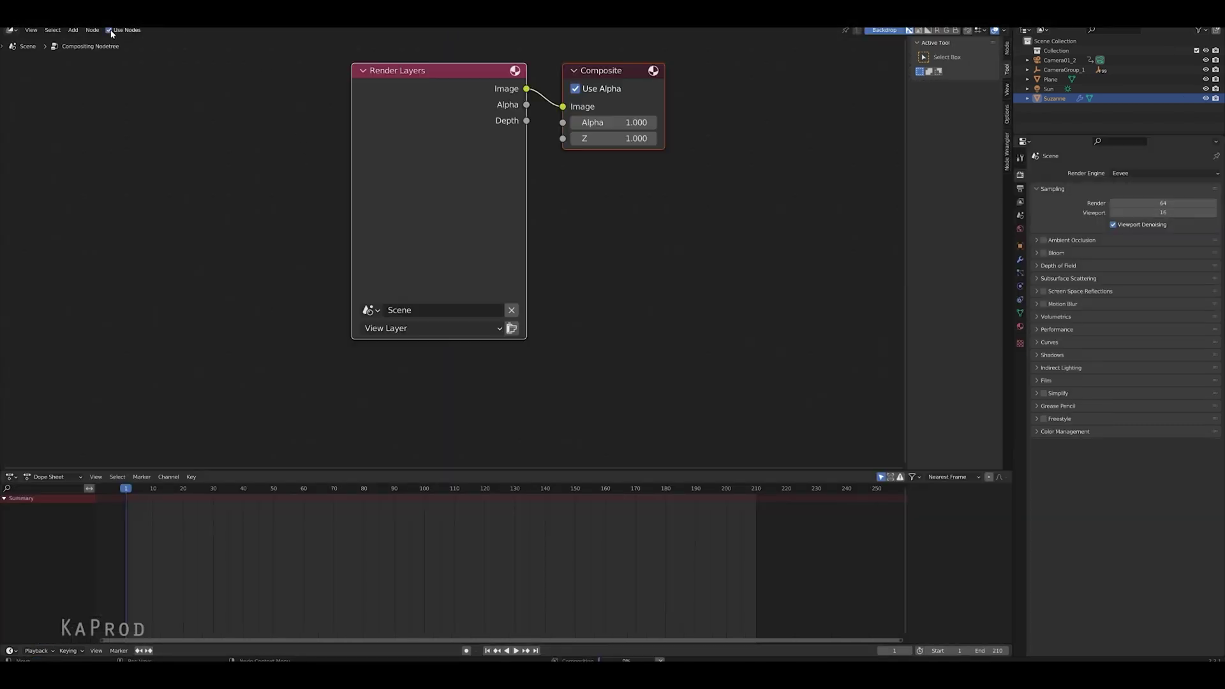
{"action": "left_click_drag", "start_coordinate": [451, 136], "coordinate": [362, 136]}
{"action": "scroll", "coordinate": [362, 136], "scroll_direction": "down", "scroll_amount": 2}
{"action": "key", "text": "shift+a"}
{"action": "left_click", "coordinate": [317, 141]}
{"action": "type", "text": "glare"}
{"action": "key", "text": "Return"}
{"action": "left_click", "coordinate": [457, 154]}
Step: Add an Alpha Over node above Glare and feed Glare's output into it
{"action": "key", "text": "shift+a"}
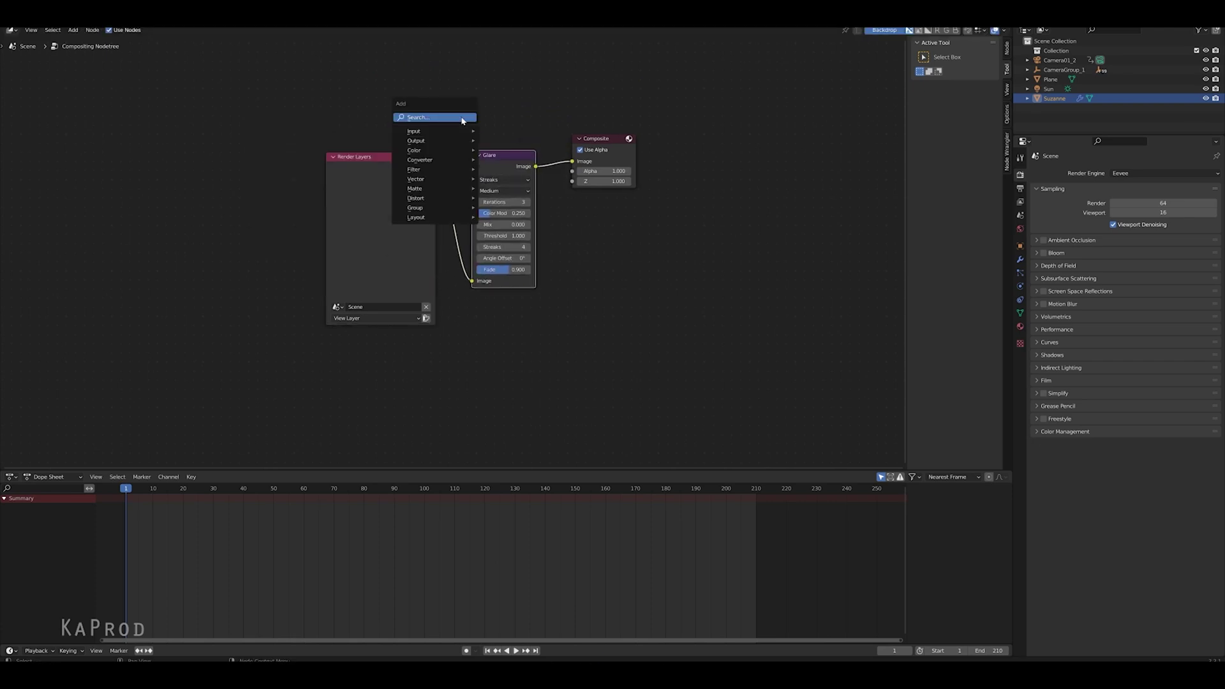
{"action": "left_click", "coordinate": [460, 117]}
{"action": "type", "text": "alpha"}
{"action": "key", "text": "Return"}
{"action": "left_click", "coordinate": [468, 106]}
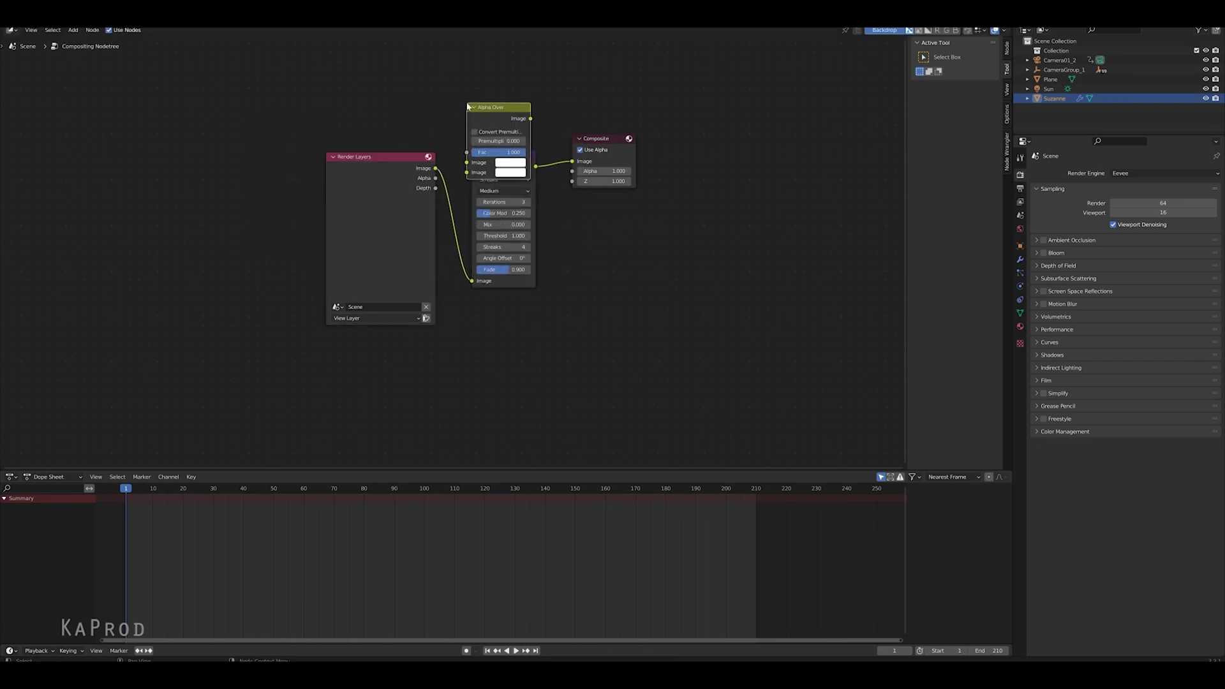
{"action": "mouse_move", "coordinate": [530, 161]}
{"action": "left_mouse_down"}
{"action": "mouse_move", "coordinate": [509, 234]}
{"action": "mouse_move", "coordinate": [467, 173]}
{"action": "left_mouse_up"}
{"action": "left_click_drag", "start_coordinate": [376, 157], "coordinate": [230, 173]}
Step: Add a Movie Clip node and a Viewer fed by Alpha Over, then browse to the tif frames folder
{"action": "key", "text": "shift+a"}
{"action": "left_click", "coordinate": [279, 140]}
{"action": "type", "text": "movie"}
{"action": "key", "text": "Return"}
{"action": "left_click", "coordinate": [351, 119]}
{"action": "left_click_drag", "start_coordinate": [347, 113], "coordinate": [410, 136]}
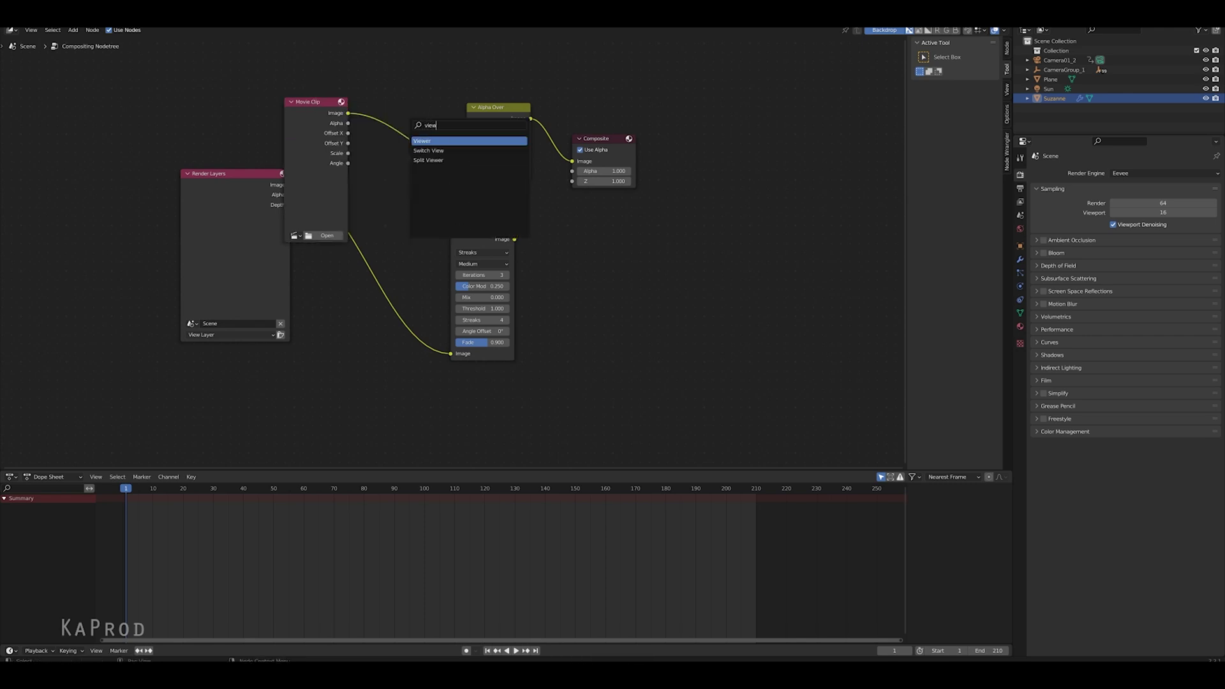
{"action": "left_click", "coordinate": [497, 121], "text": "ctrl+shift"}
{"action": "left_click_drag", "start_coordinate": [664, 207], "coordinate": [605, 254]}
{"action": "left_click_drag", "start_coordinate": [531, 119], "coordinate": [582, 281]}
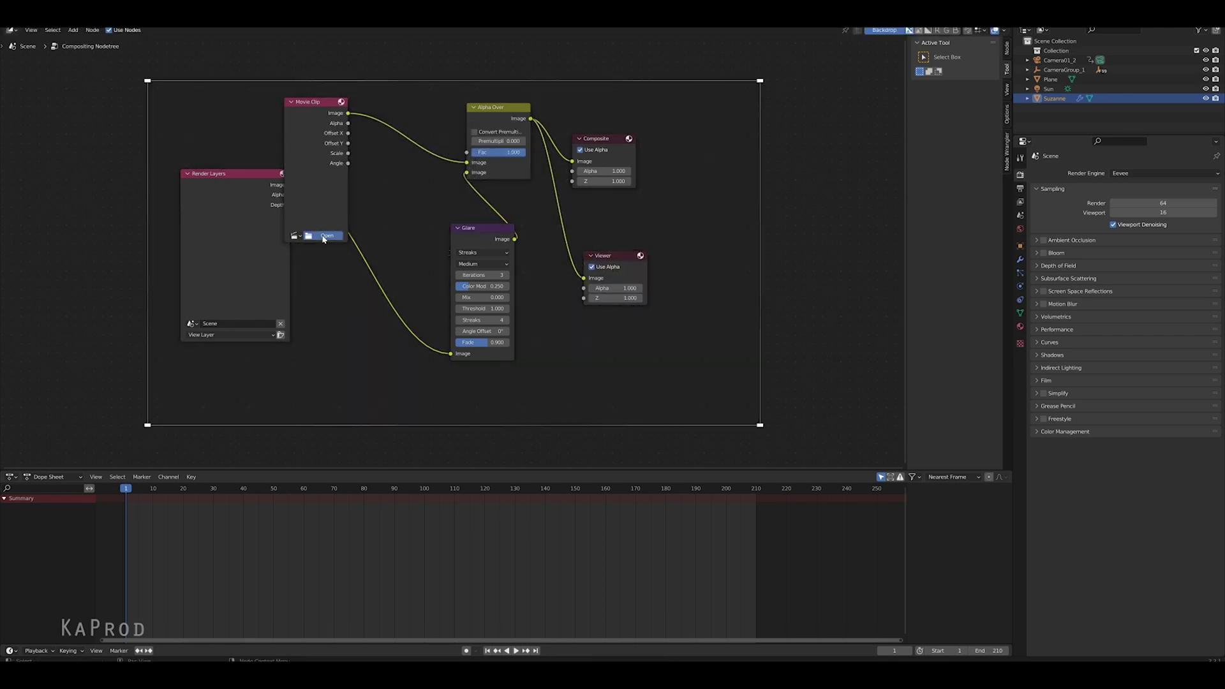
{"action": "left_click", "coordinate": [327, 235]}
{"action": "double_click", "coordinate": [798, 262]}
Step: Load the first beach tif frame and insert a Hue Saturation Value node between Glare and Alpha Over
{"action": "double_click", "coordinate": [535, 286]}
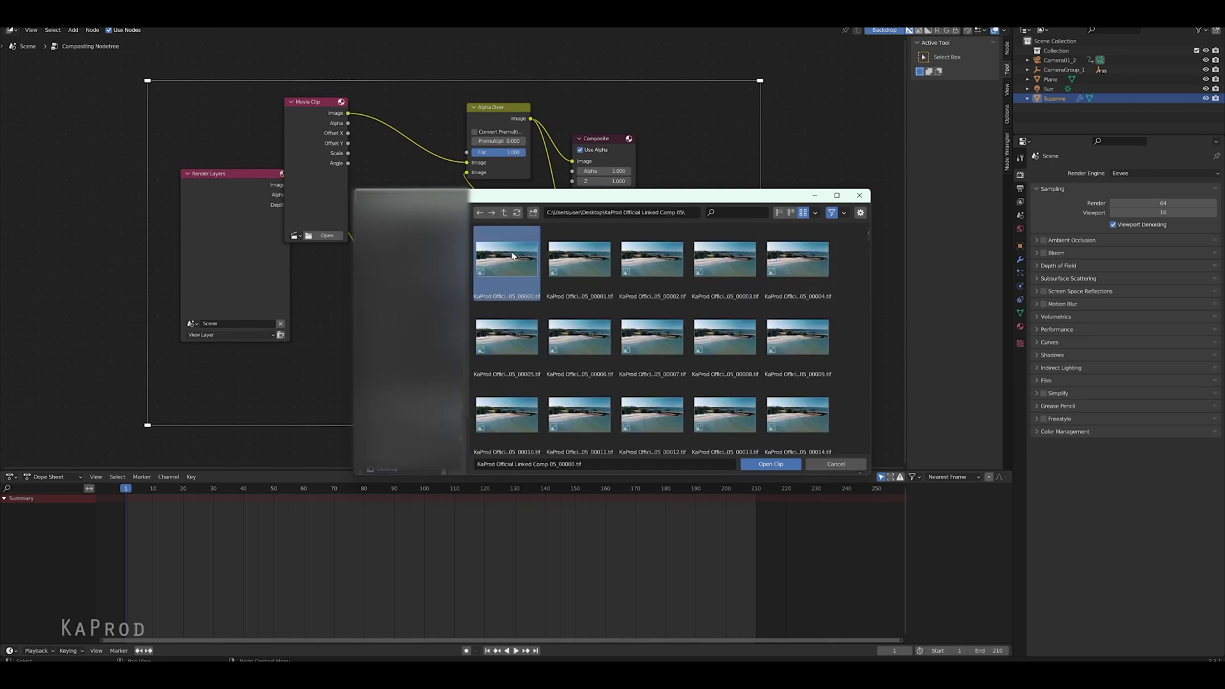
{"action": "left_click_drag", "start_coordinate": [250, 180], "coordinate": [248, 216]}
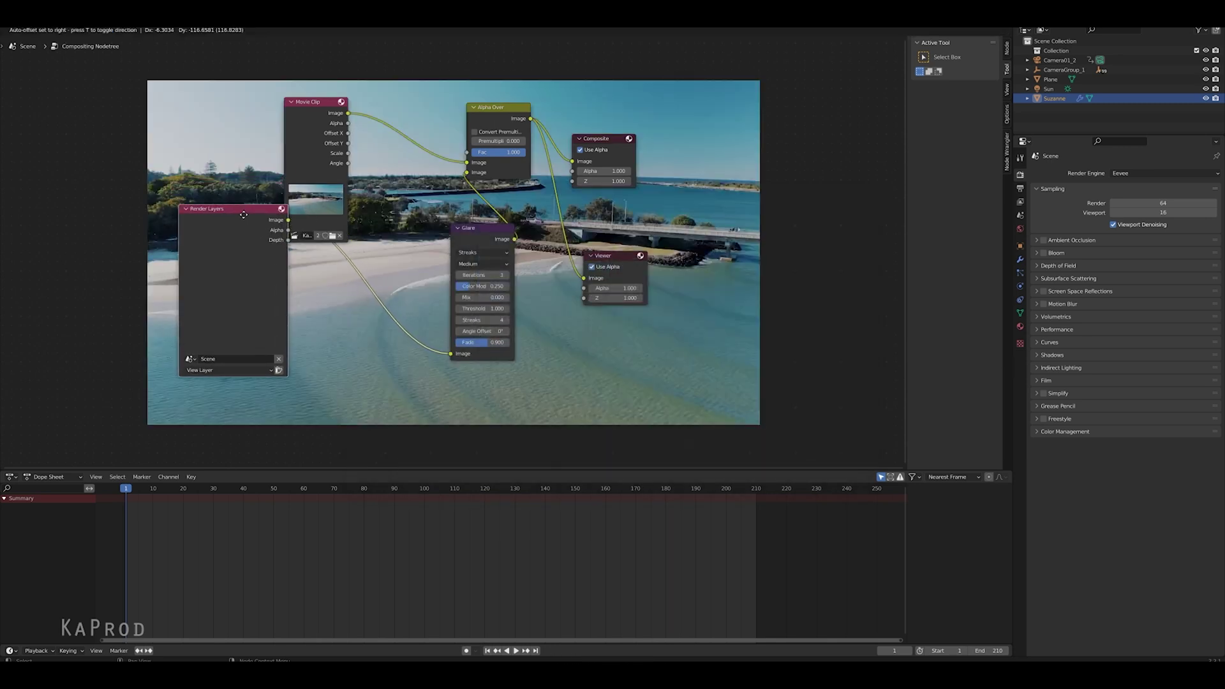
{"action": "key", "text": "shift+a"}
{"action": "type", "text": "hue"}
{"action": "left_click", "coordinate": [421, 269]}
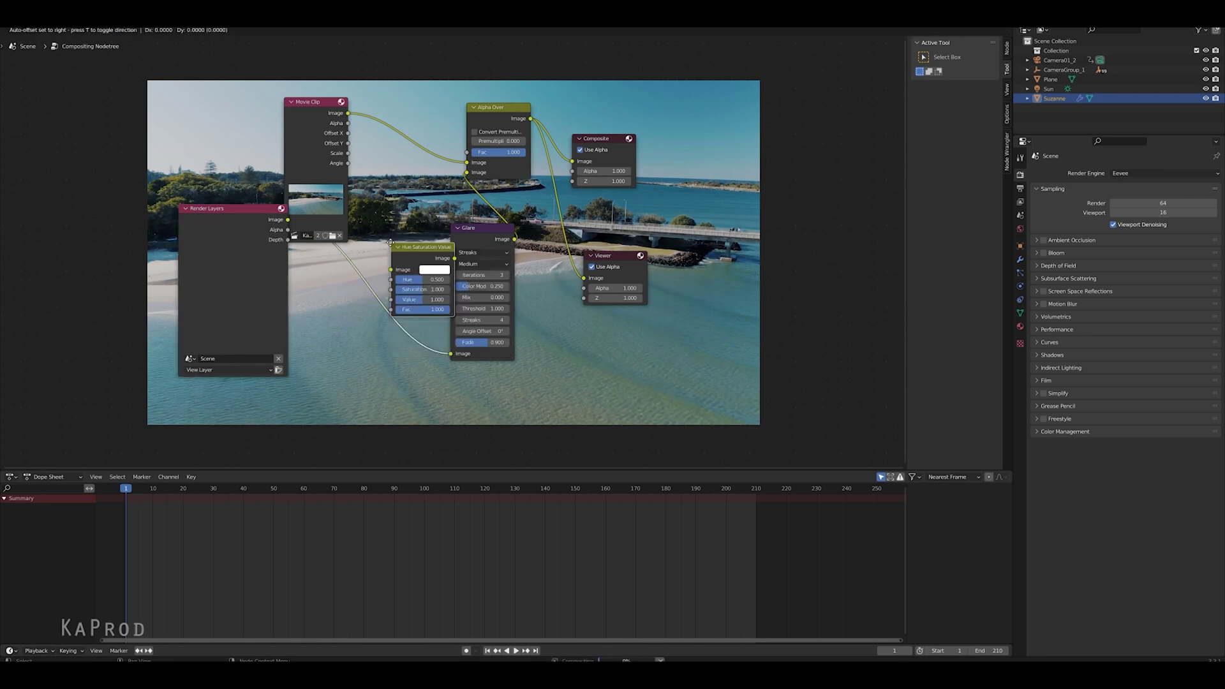
{"action": "left_click", "coordinate": [521, 289]}
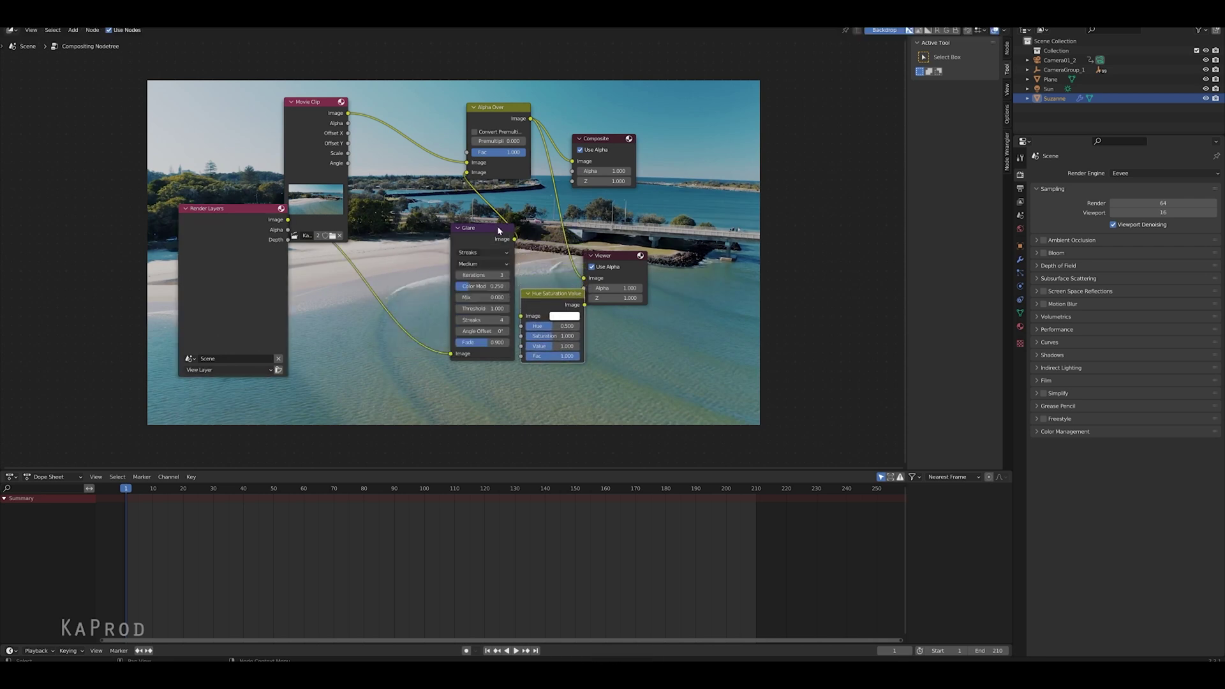
{"action": "left_click_drag", "start_coordinate": [513, 243], "coordinate": [445, 249]}
{"action": "left_click_drag", "start_coordinate": [543, 297], "coordinate": [503, 210]}
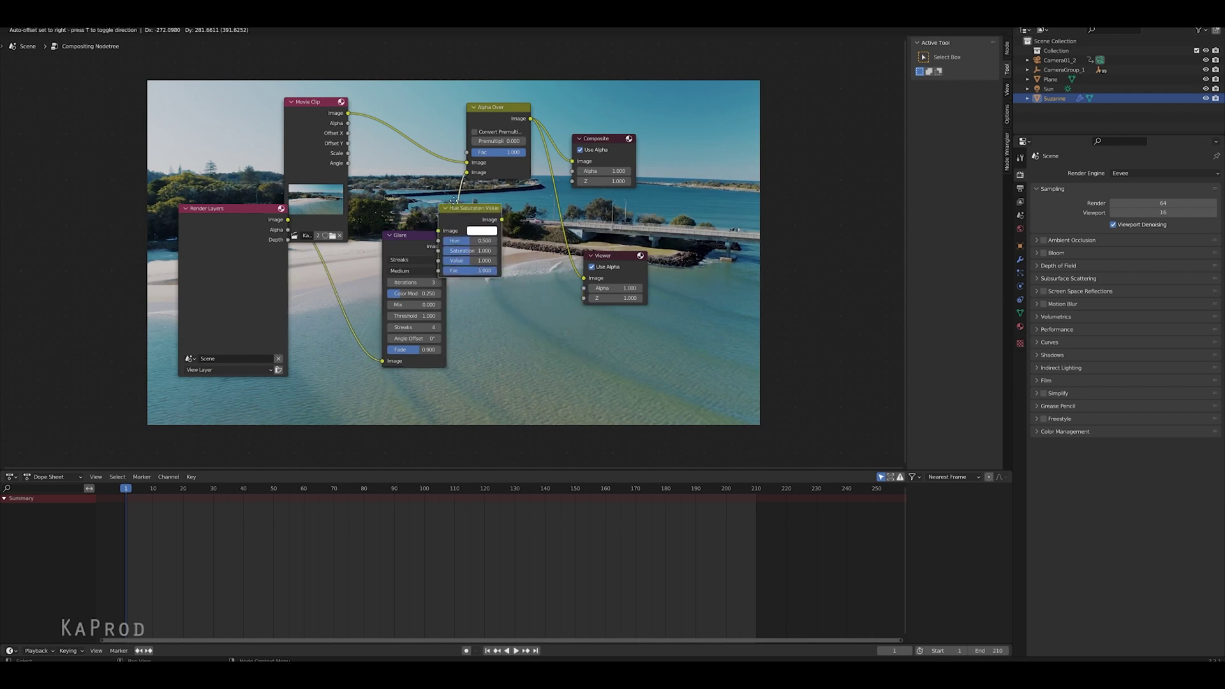
Step: Set the Glare type to Fog Glow with size 6
{"action": "left_click", "coordinate": [413, 260]}
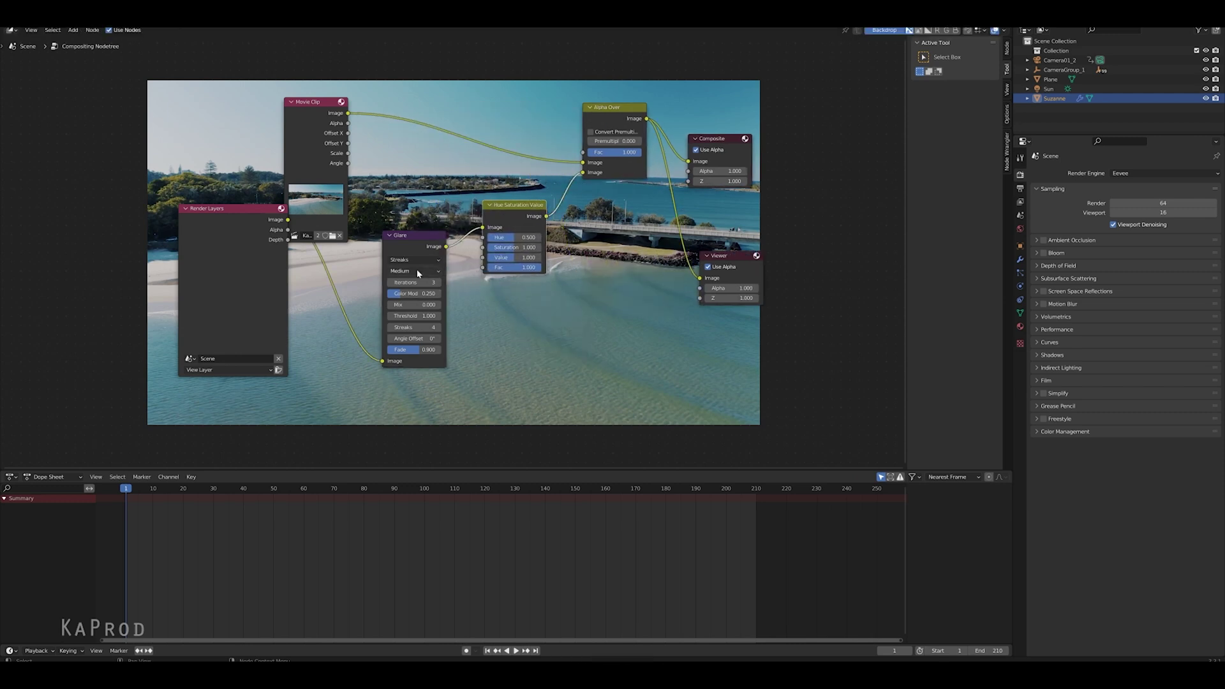
{"action": "left_click", "coordinate": [418, 290]}
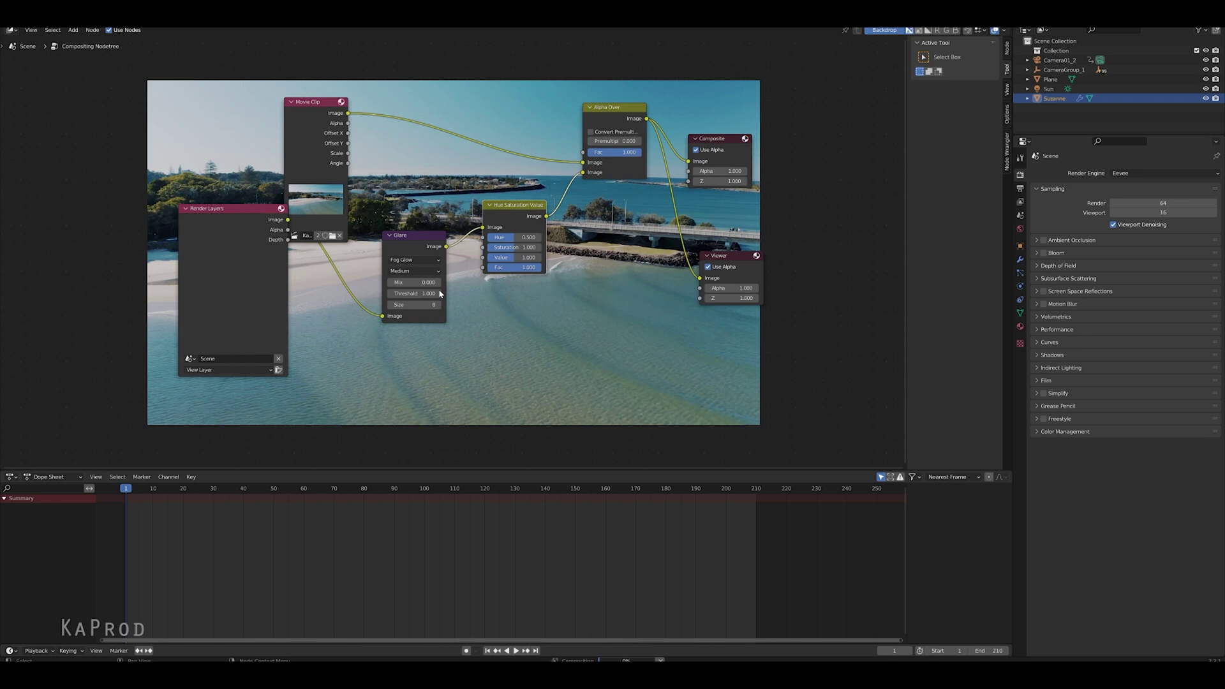
{"action": "left_click", "coordinate": [391, 305]}
{"action": "left_click", "coordinate": [391, 305]}
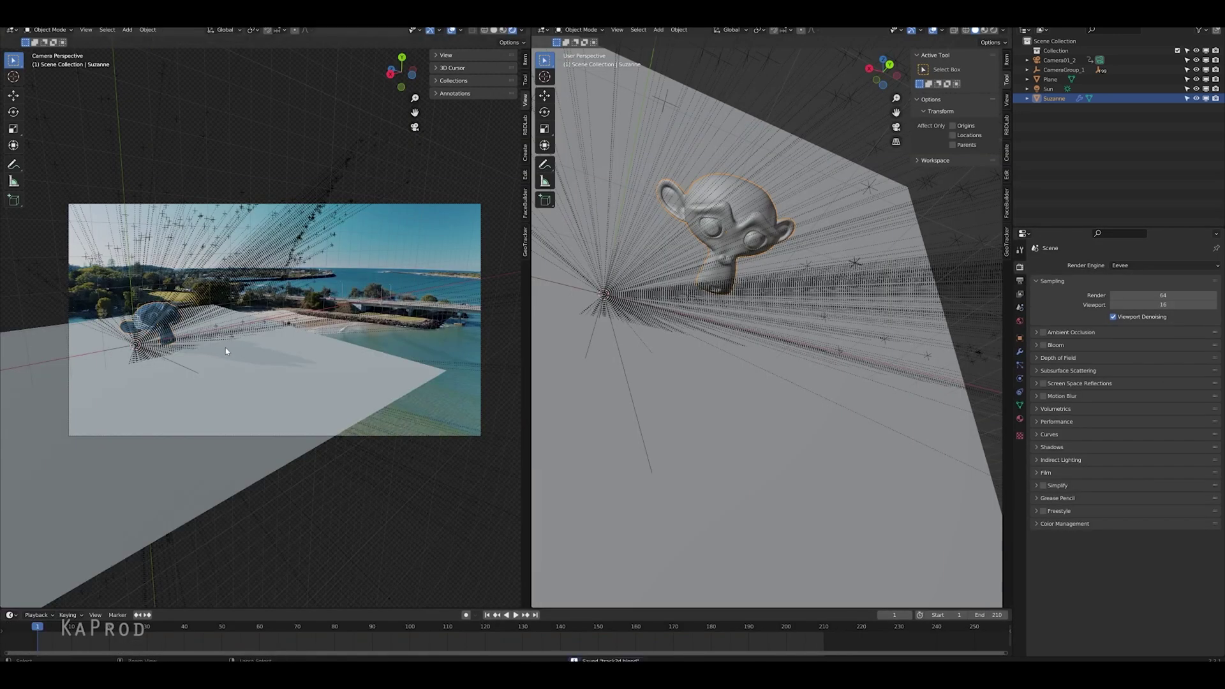
Step: Switch the render engine back to Cycles and browse for an output folder in Output properties
{"action": "left_click", "coordinate": [1019, 281]}
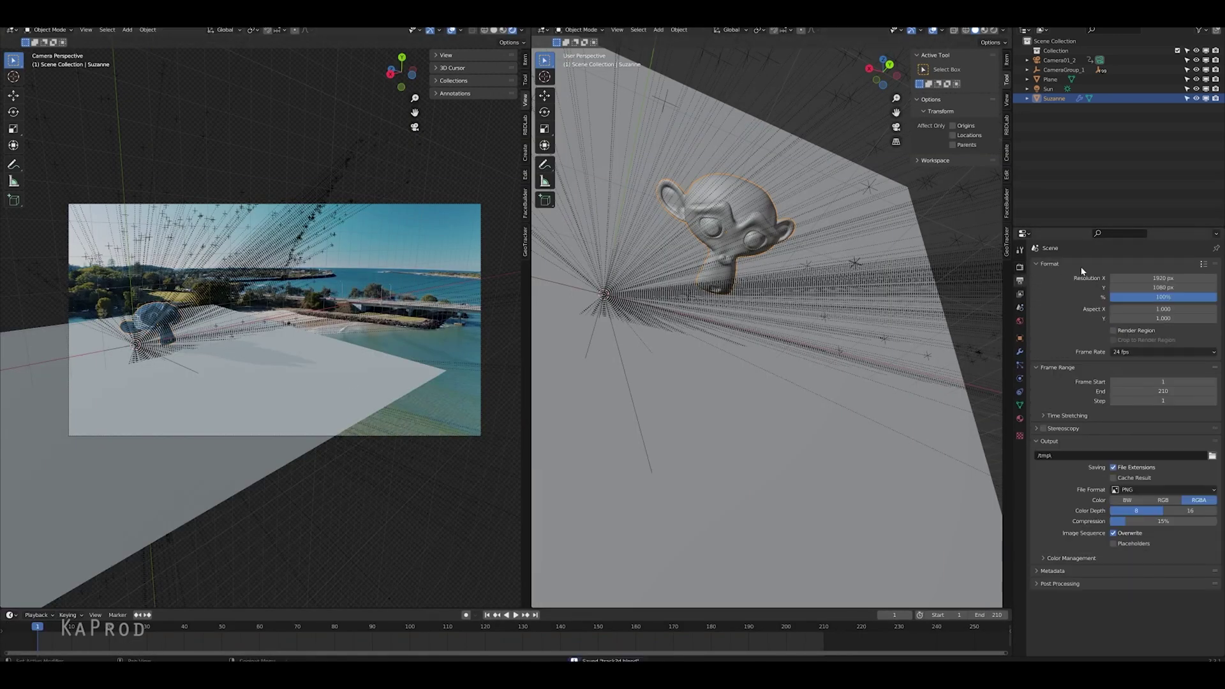
{"action": "left_click", "coordinate": [1020, 267]}
{"action": "left_click", "coordinate": [1123, 265]}
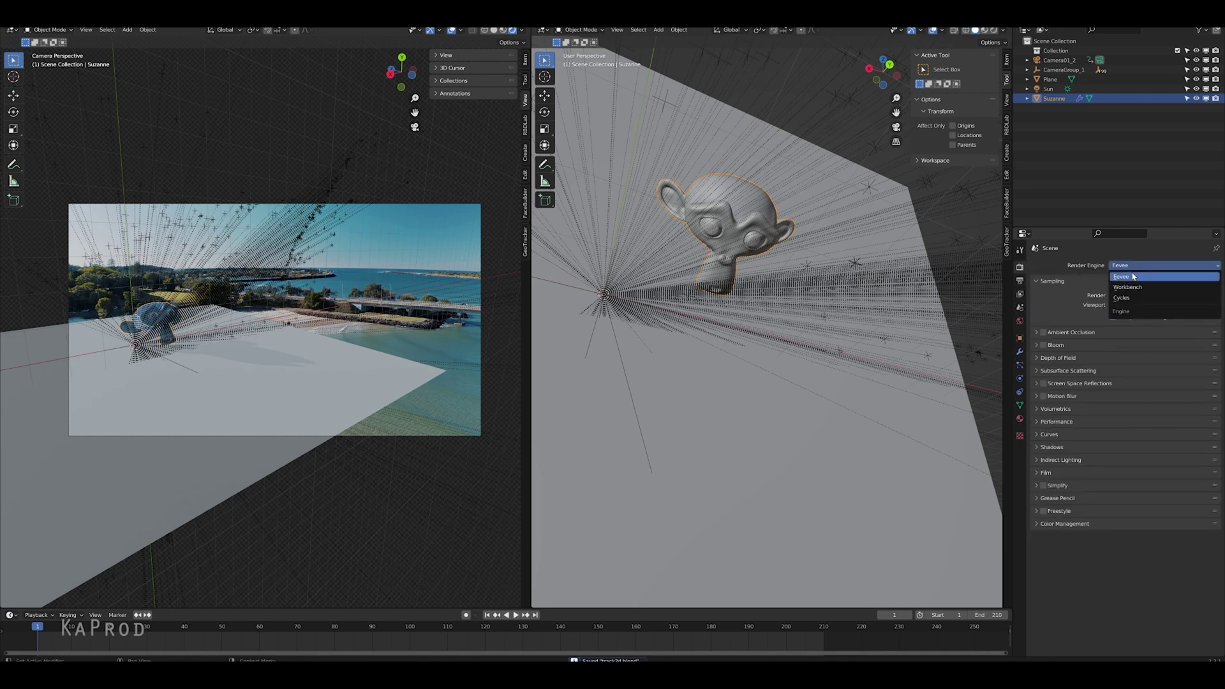
{"action": "left_click", "coordinate": [1124, 299]}
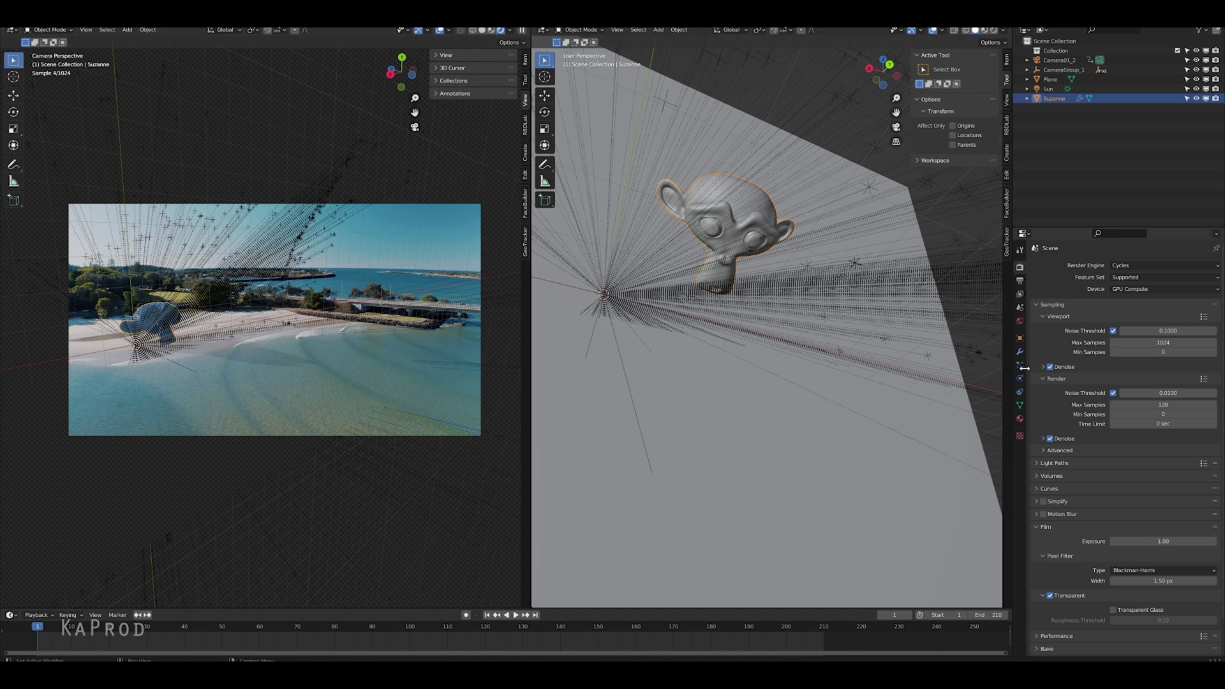
{"action": "left_click", "coordinate": [1020, 281]}
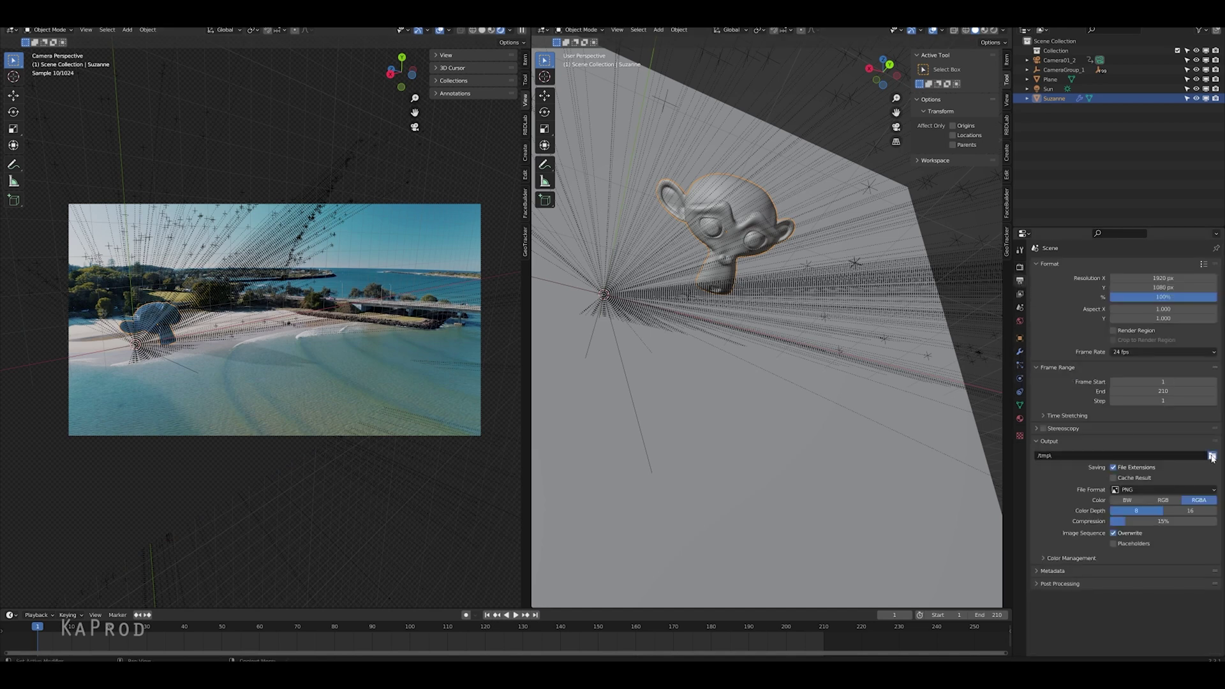
{"action": "left_click", "coordinate": [1212, 456]}
Step: Save the output to Desktop\track as FFmpeg Video
{"action": "left_click", "coordinate": [632, 464]}
{"action": "type", "text": "track"}
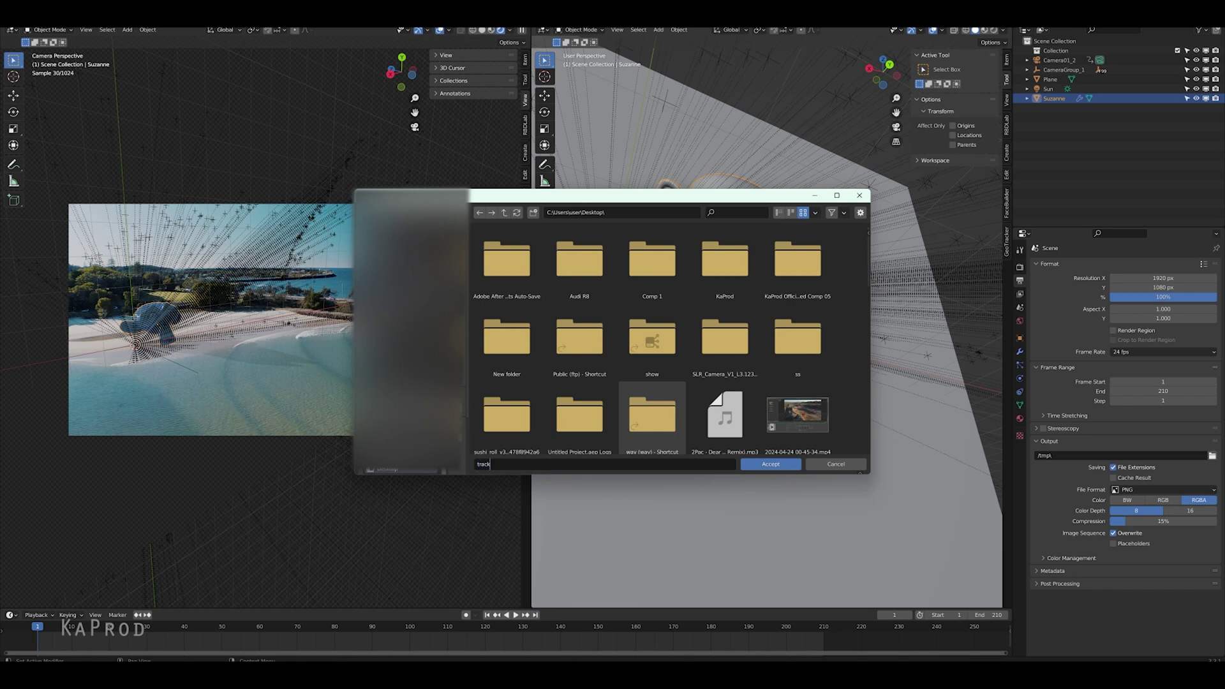
{"action": "key", "text": "Return"}
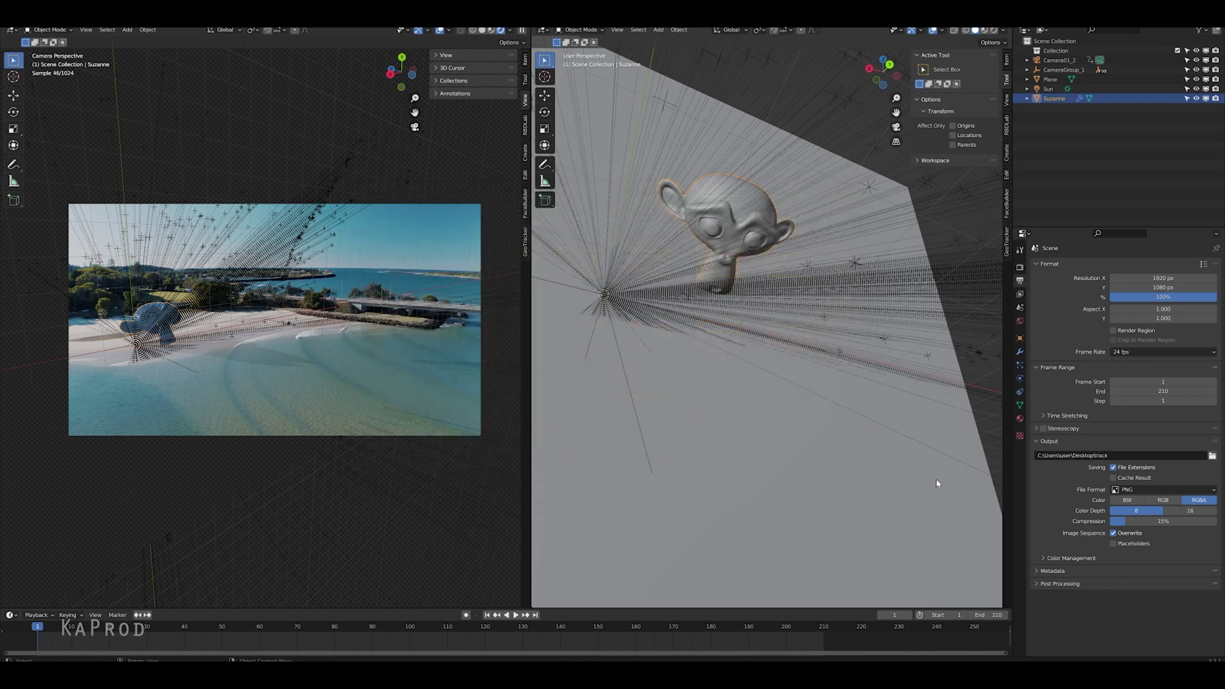
{"action": "left_click", "coordinate": [1164, 489]}
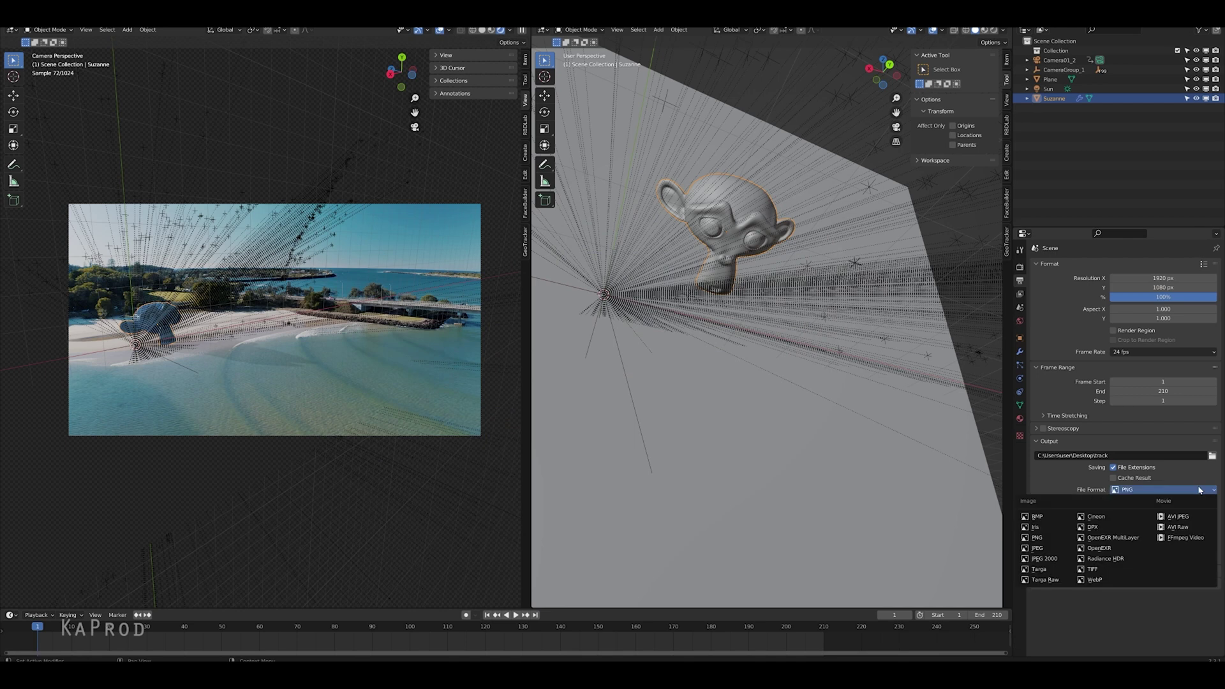
{"action": "left_click", "coordinate": [1173, 540]}
Step: Use a QuickTime container at 30 fps and render the animation
{"action": "left_click", "coordinate": [1066, 525]}
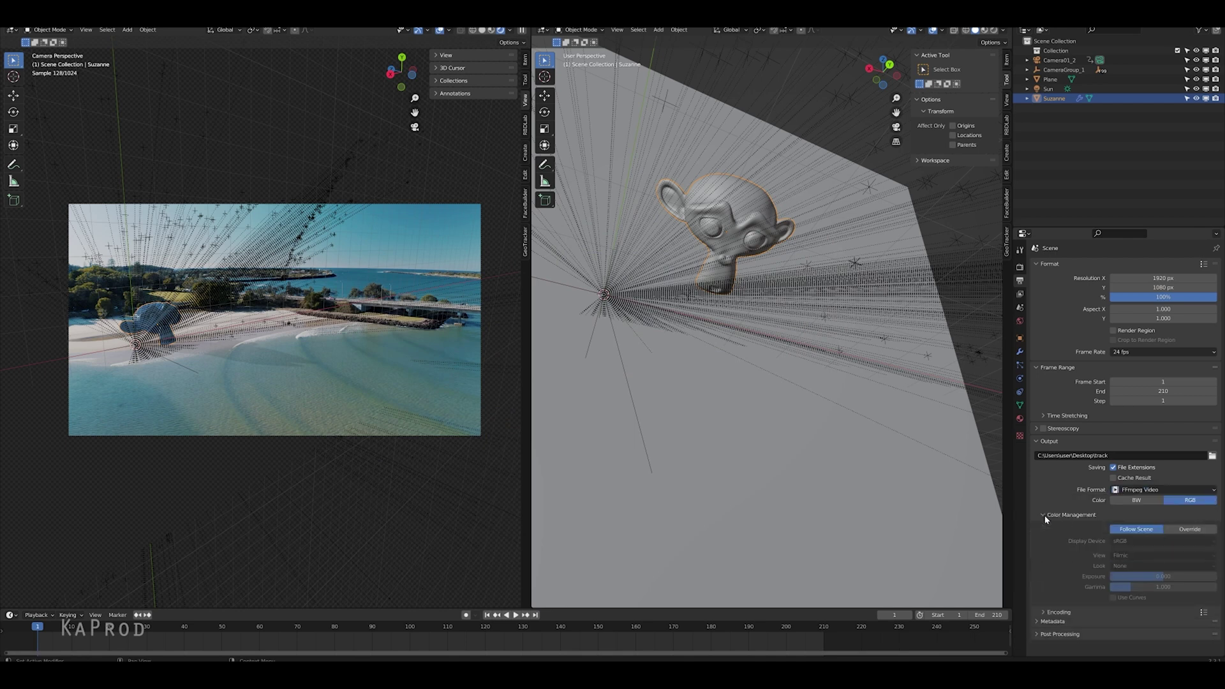
{"action": "left_click", "coordinate": [1051, 520]}
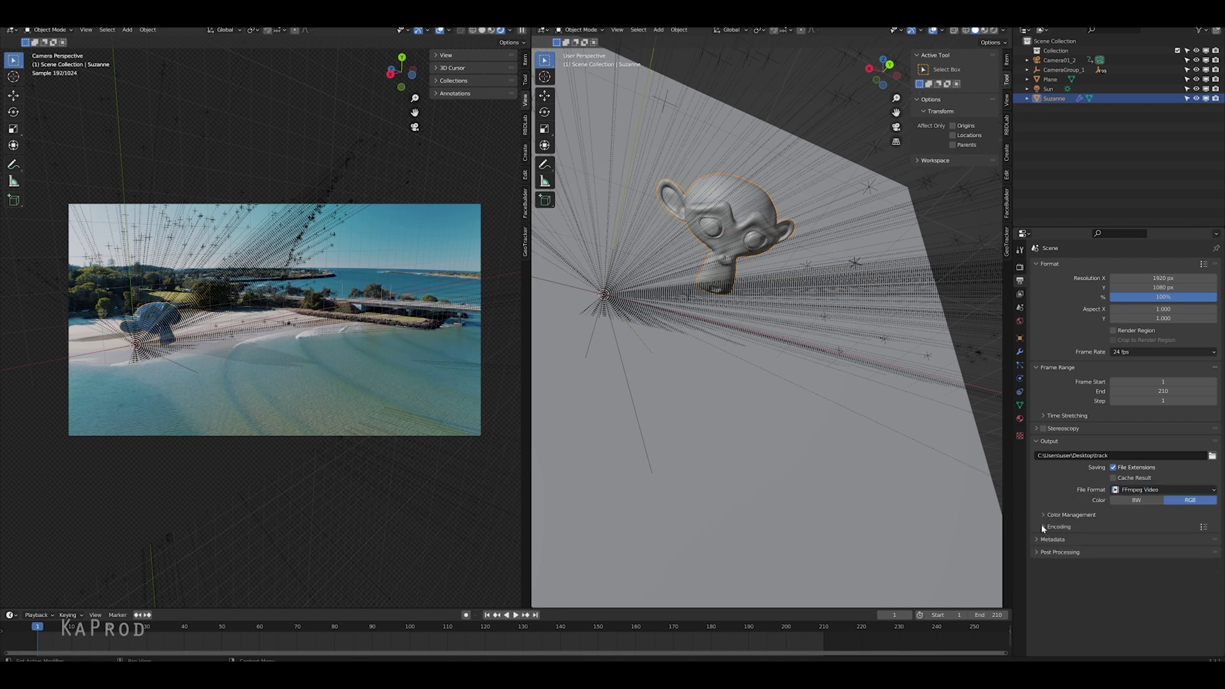
{"action": "left_click", "coordinate": [1043, 527]}
{"action": "left_click", "coordinate": [1126, 541]}
{"action": "left_click", "coordinate": [1137, 488]}
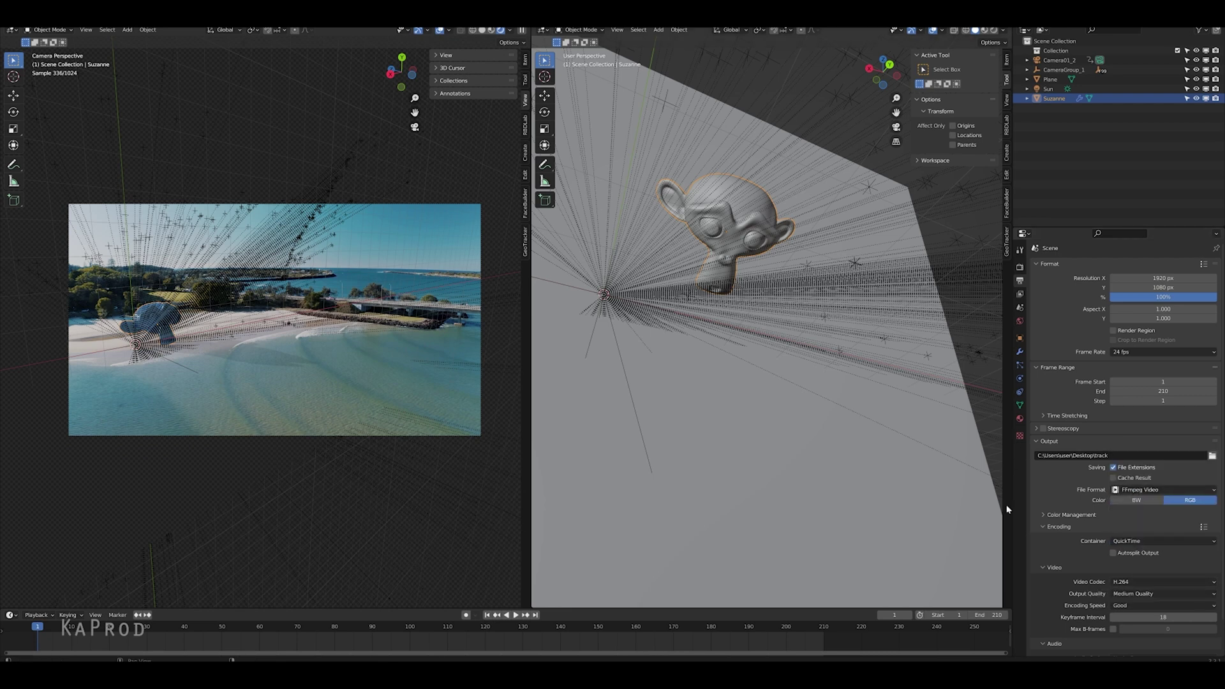
{"action": "left_click", "coordinate": [1142, 352]}
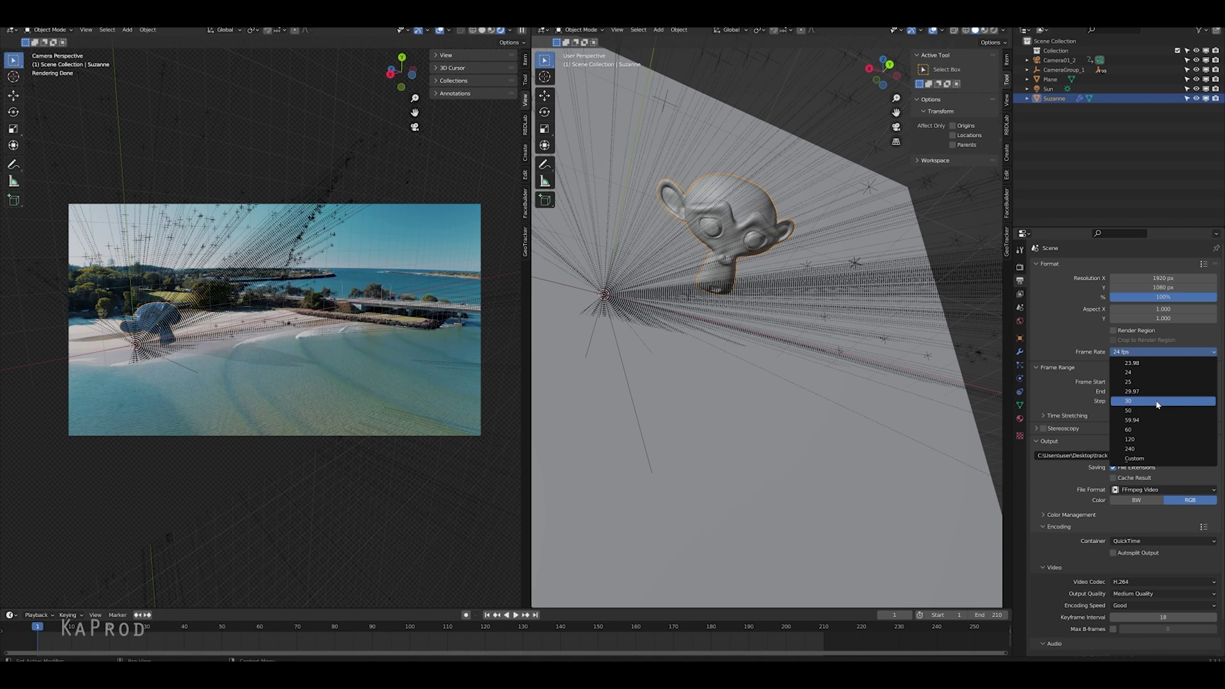
{"action": "left_click", "coordinate": [1158, 402]}
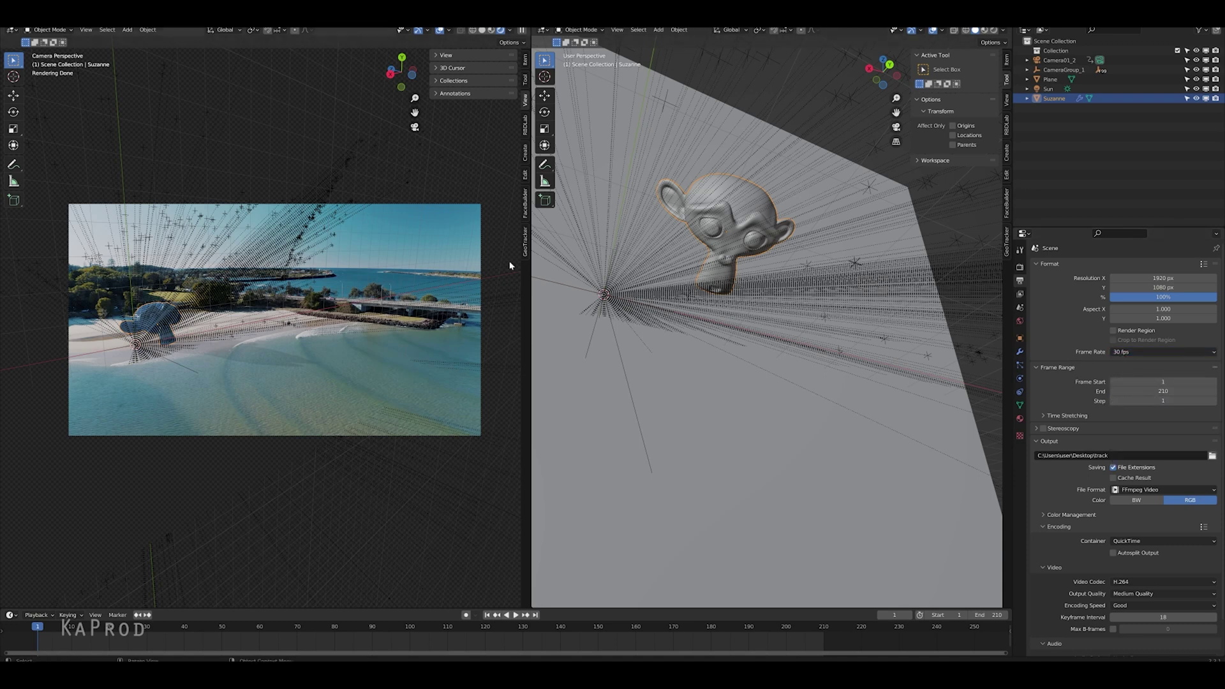
{"action": "left_click", "coordinate": [60, 22]}
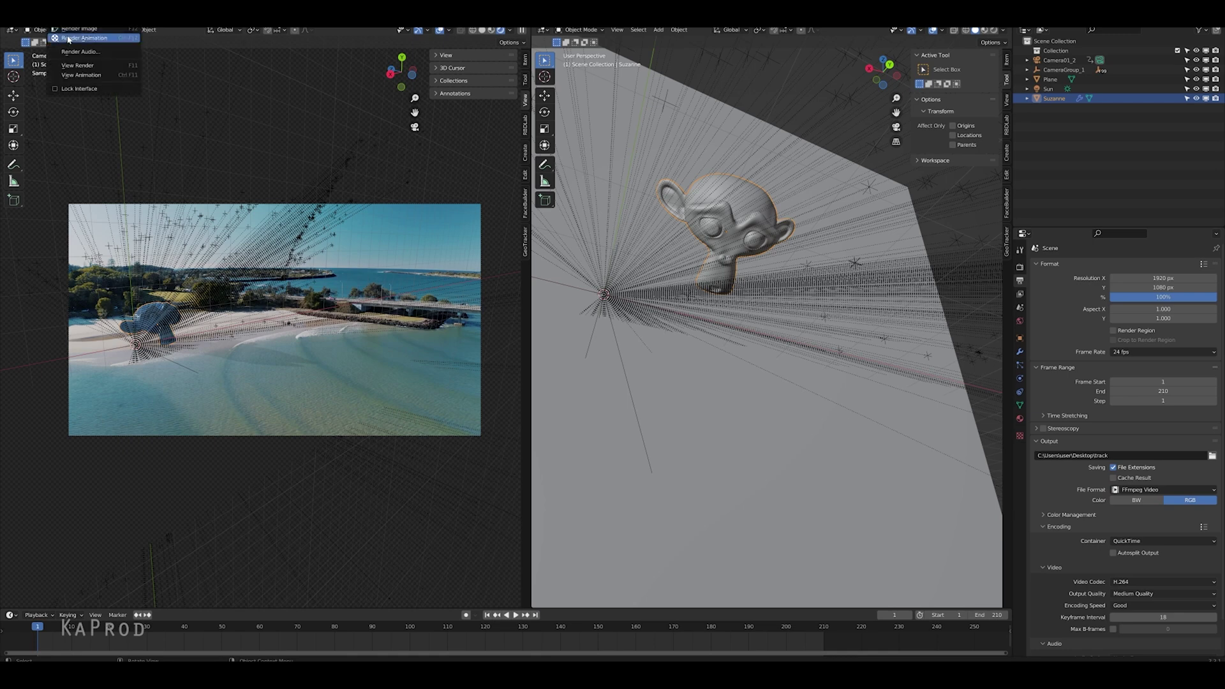
{"action": "left_click", "coordinate": [68, 36]}
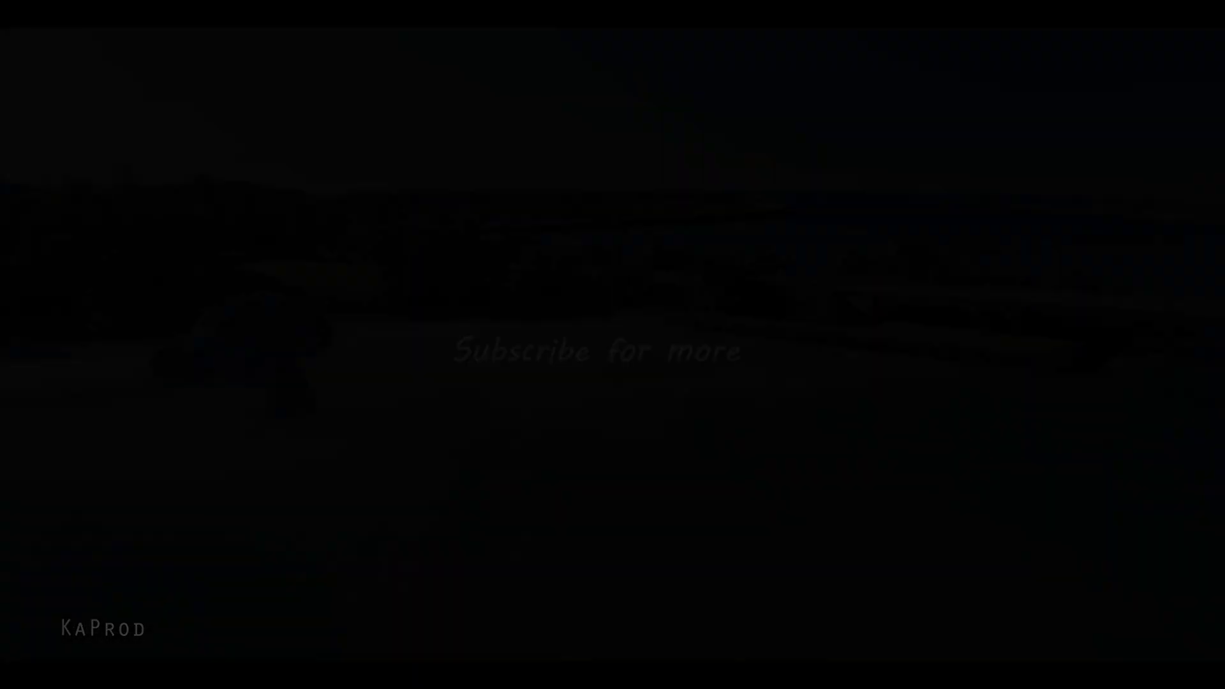